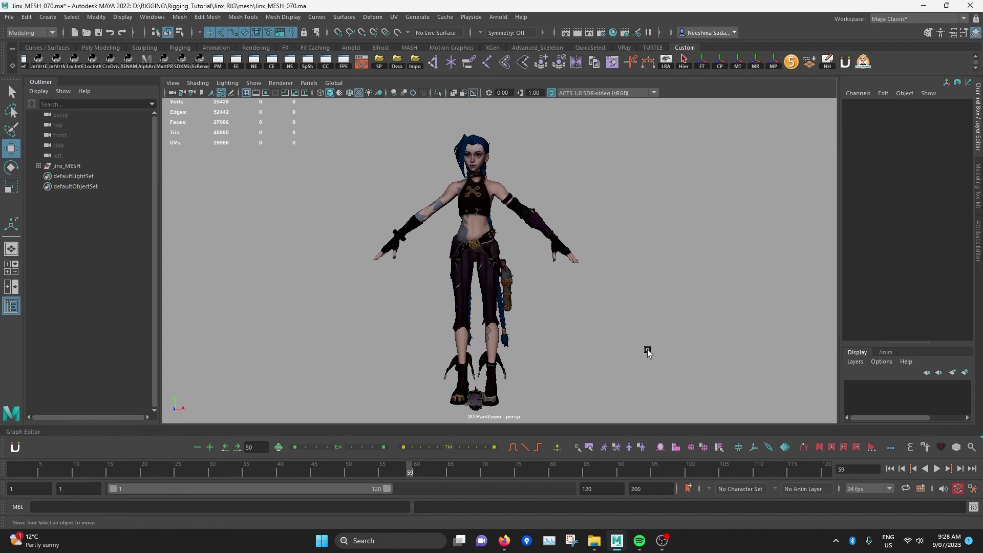
- Switch to the open Iona_RIG scene, clear the selection, and close in on the character's left hand
mouse_move(617, 541)
left_click(621, 451)
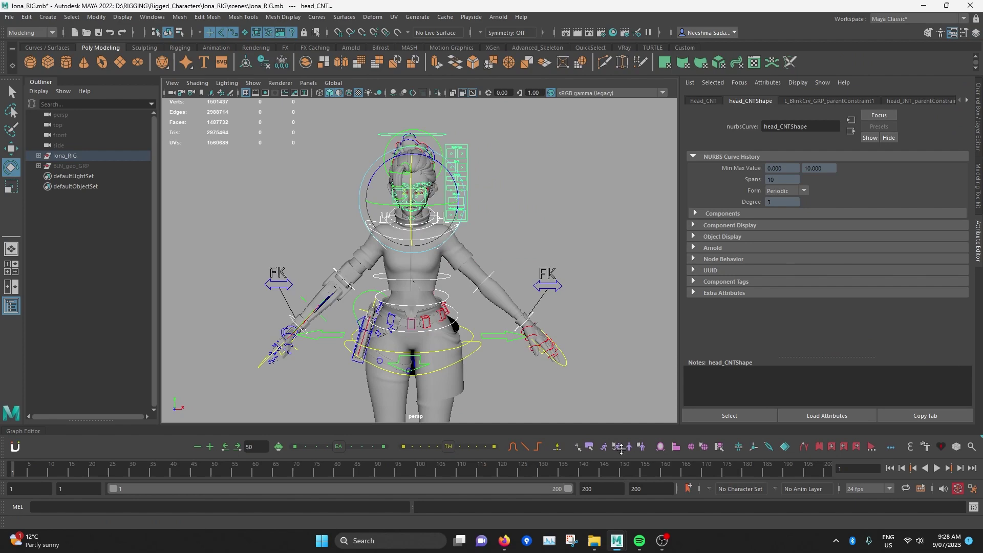
right_click_drag(559, 250, 601, 262, "alt")
left_click(601, 262)
middle_click_drag(513, 297, 467, 226, "alt")
right_click_drag(476, 231, 517, 246, "alt")
left_click_drag(630, 290, 577, 301, "alt")
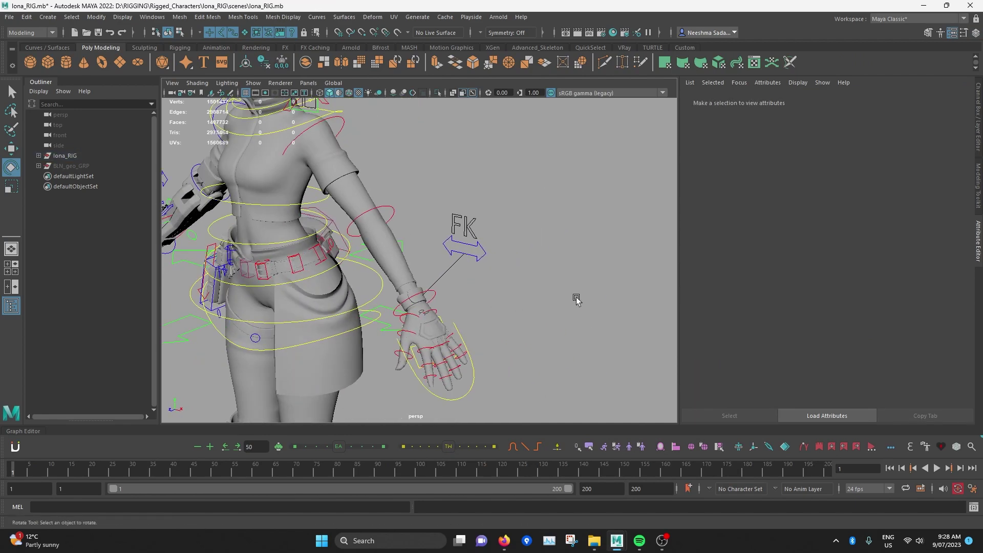
scroll(576, 299, "up", 5)
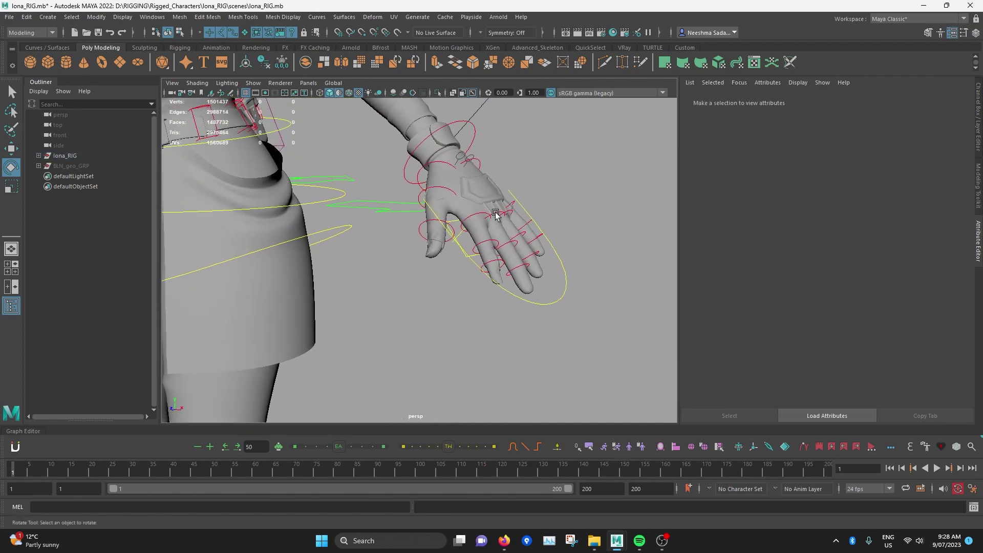
scroll(487, 215, "up", 3)
- Try curling the left index finger by rotating its three controls together, and undo the rotation
left_click(486, 218)
scroll(501, 238, "up", 4)
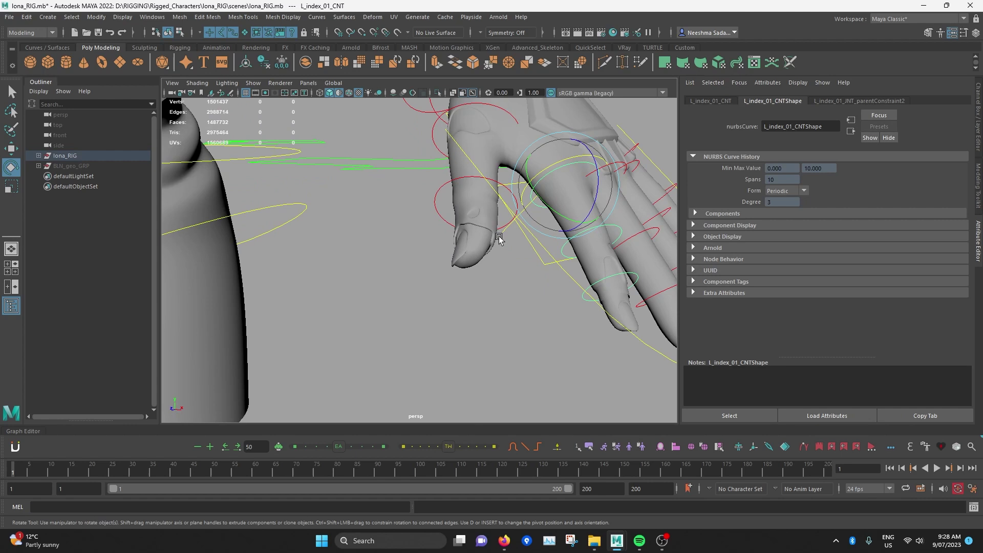
key("w")
scroll(589, 241, "down", 3)
left_click(520, 272)
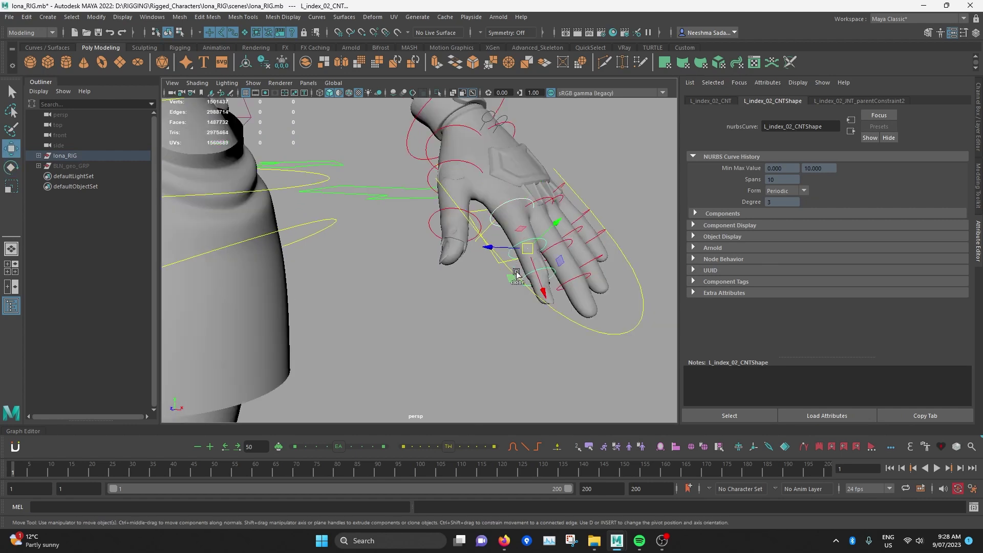
left_click(524, 277, "shift")
scroll(523, 230, "down", 3)
key("e")
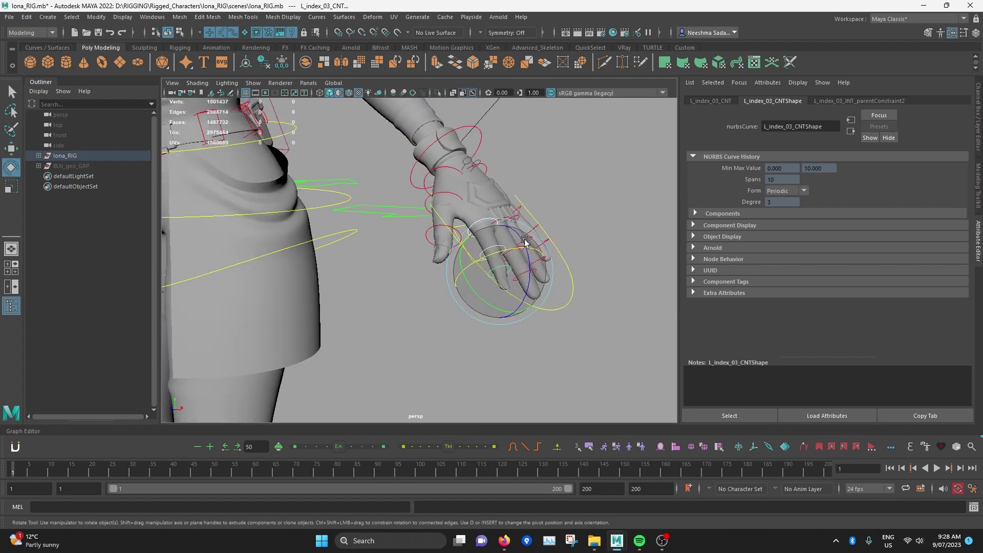
left_click_drag(530, 275, 607, 220)
key("ctrl+z")
- Try bending the torso in two directions by rotating the three spine controls together, undo both rotations, and clear the selection
right_click_drag(607, 220, 401, 228, "alt")
middle_click_drag(268, 190, 293, 344, "alt")
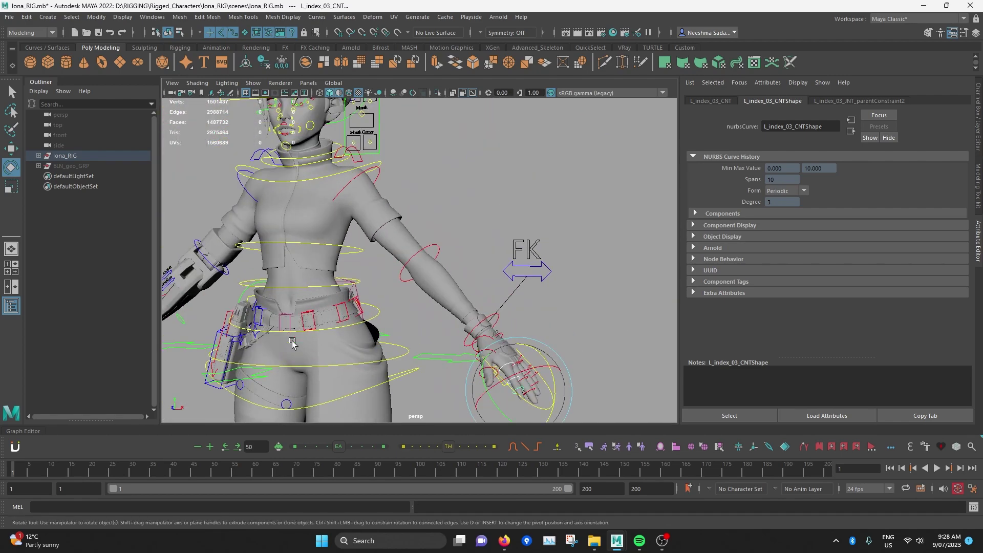
left_click(320, 366)
key("w")
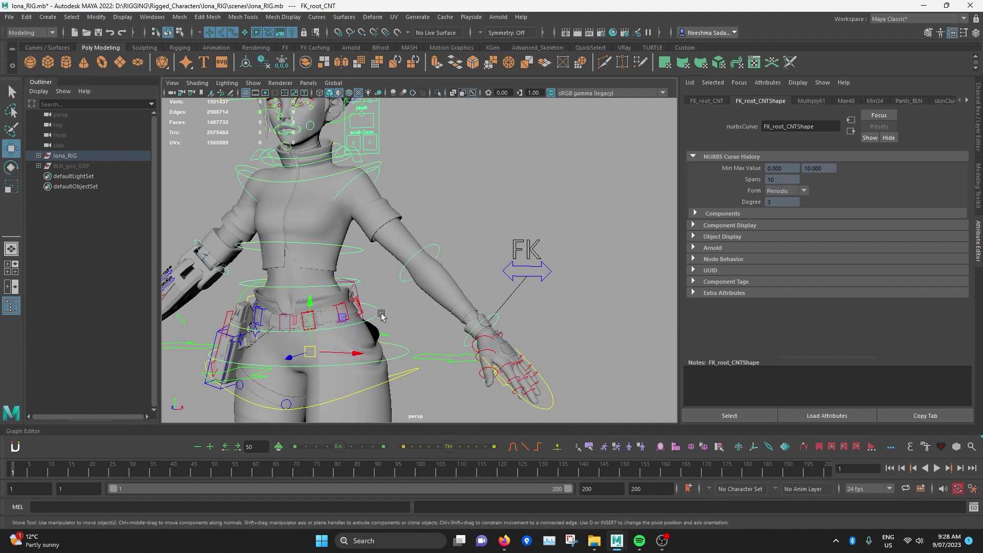
left_click(381, 315)
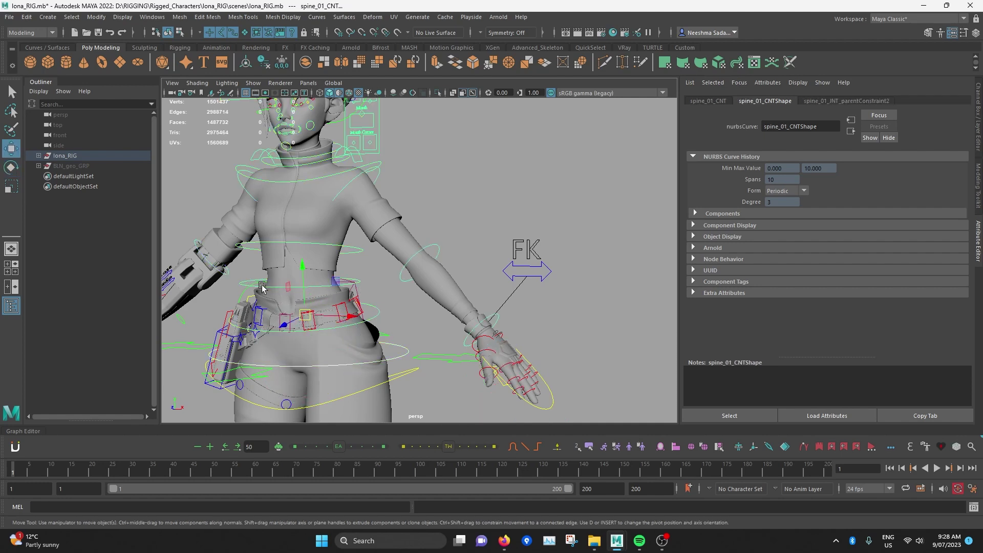
left_click(260, 246)
left_click(257, 245, "shift")
key("e")
scroll(320, 254, "down", 3)
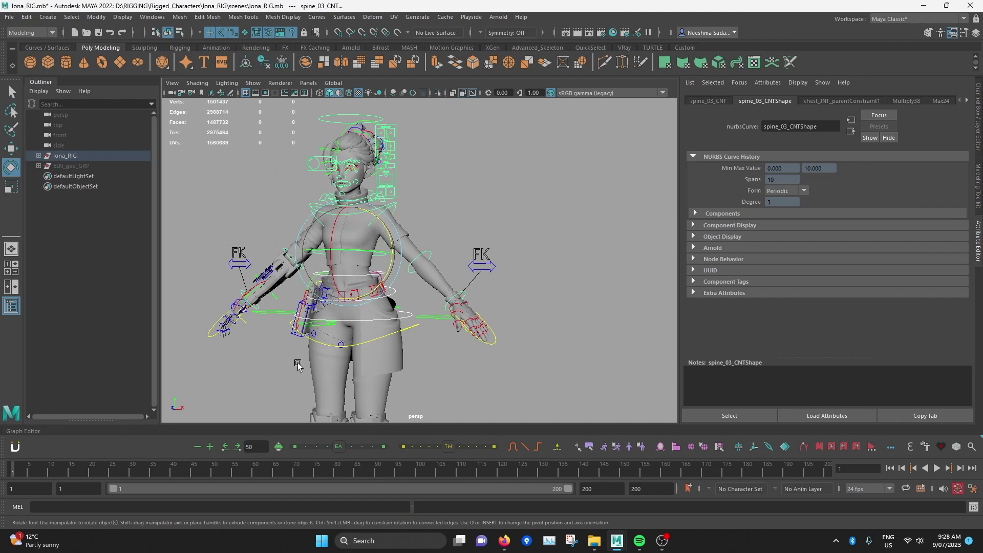
left_click_drag(333, 231, 416, 167)
key("ctrl+z")
key("ctrl+z")
left_click_drag(335, 211, 371, 225)
key("ctrl+z")
key("ctrl+z")
left_click(507, 266)
left_click_drag(379, 276, 537, 254, "alt")
scroll(538, 252, "down", 3)
middle_click_drag(538, 252, 556, 292, "alt")
left_click_drag(472, 239, 486, 266, "alt")
scroll(485, 265, "up", 3)
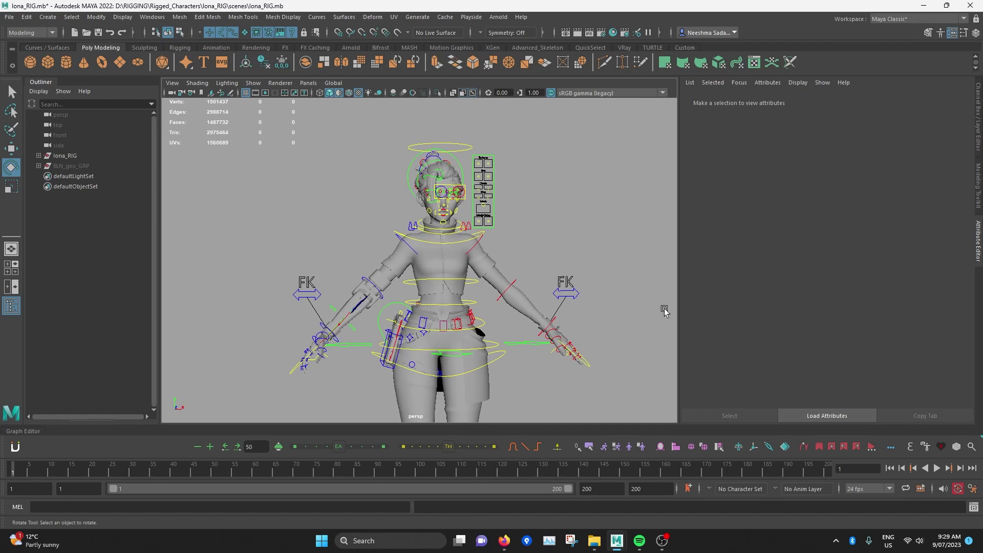
- Switch to the empty untitled scene and show the side view full size
mouse_move(617, 541)
left_click(711, 502)
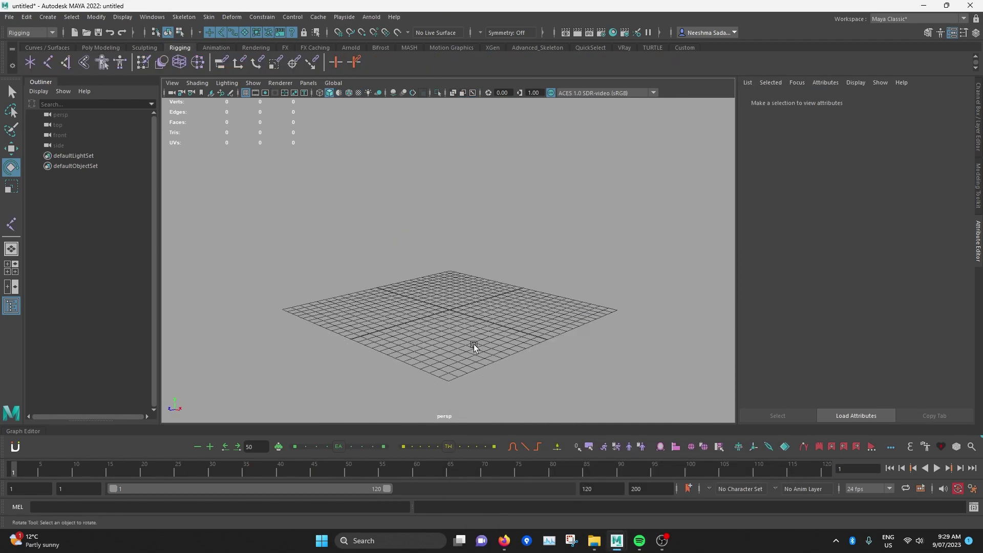
left_click_drag(475, 344, 528, 245, "alt")
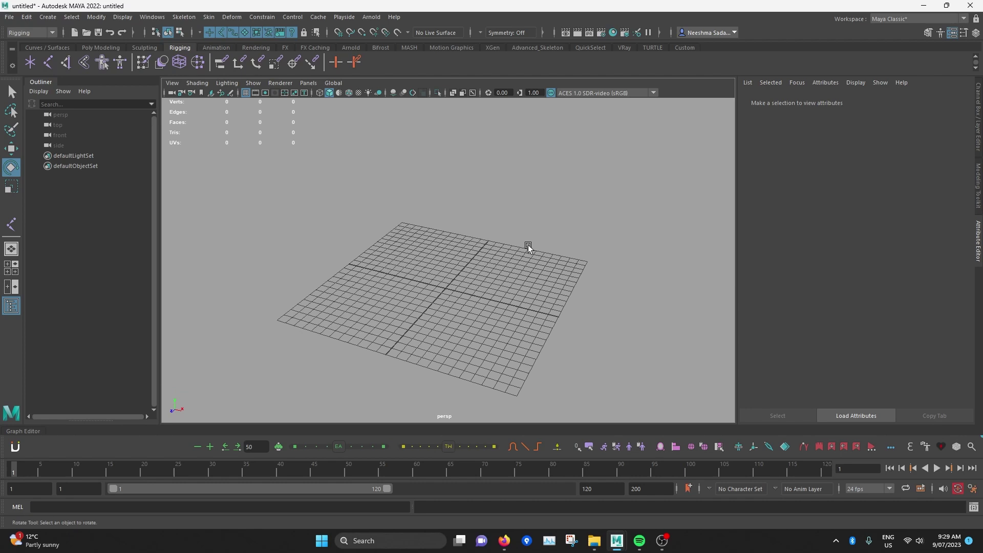
key("space")
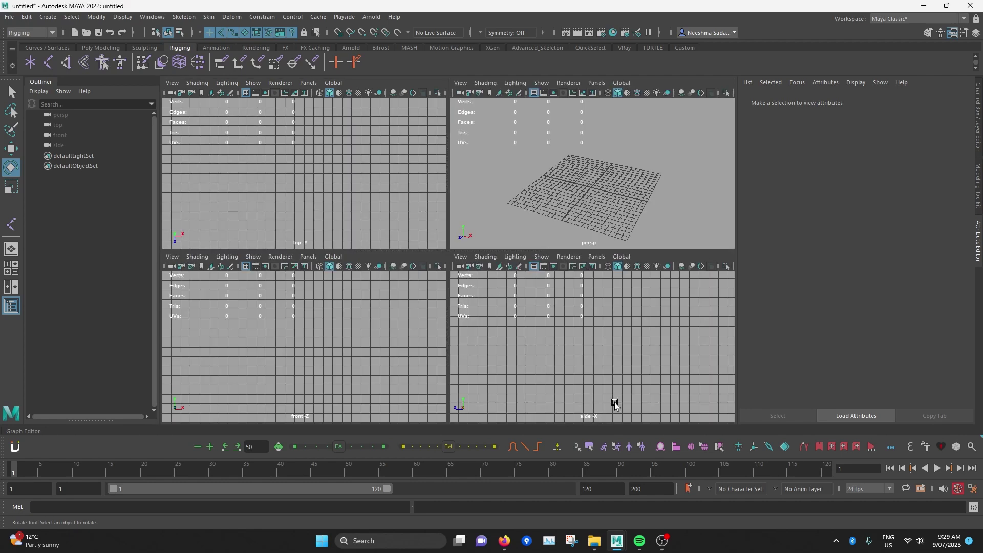
key("space")
middle_click_drag(389, 242, 417, 210, "alt")
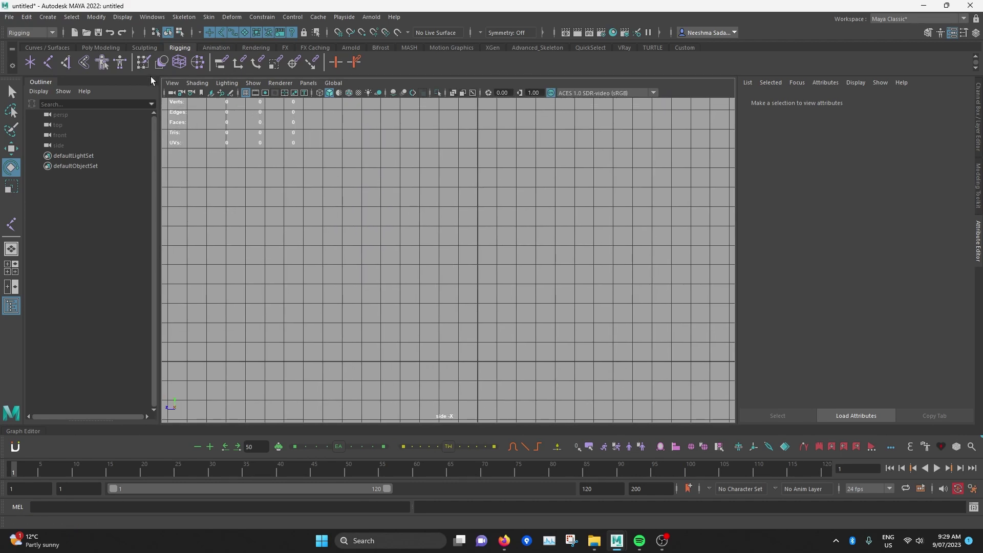
- Create a straight vertical chain of five joints from the origin upward, snapped to the grid at 3-unit spacing
left_click(46, 62)
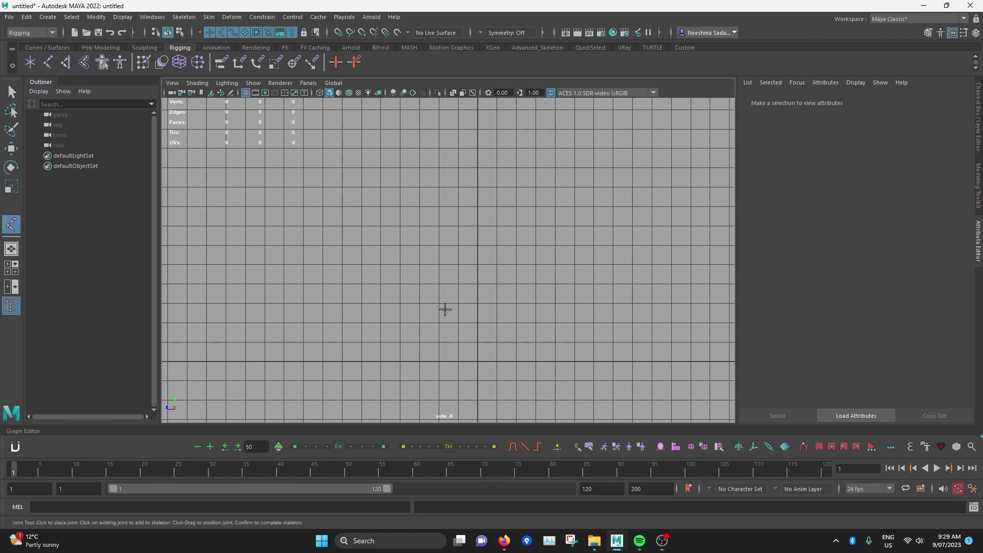
scroll(466, 366, "up", 1)
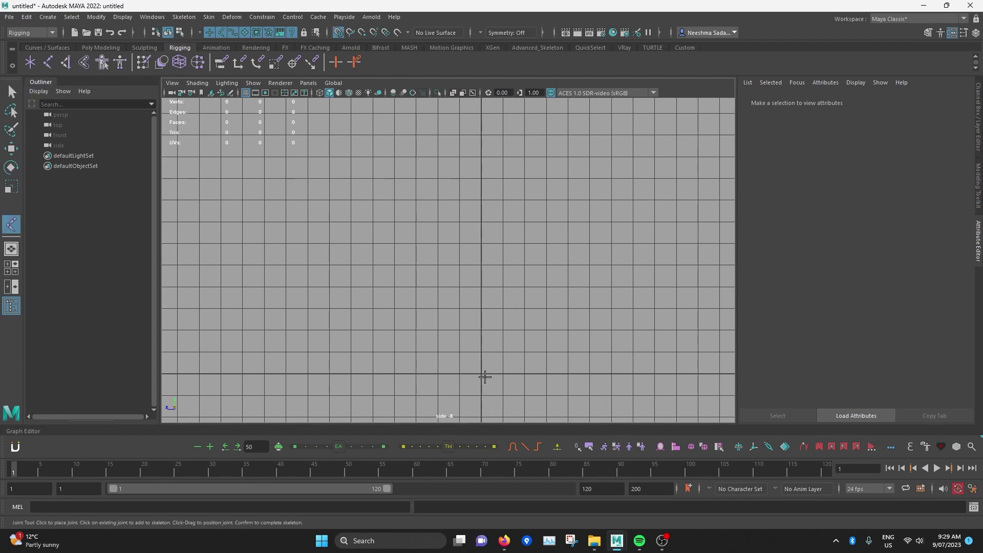
scroll(482, 359, "down", 1)
left_click(478, 362)
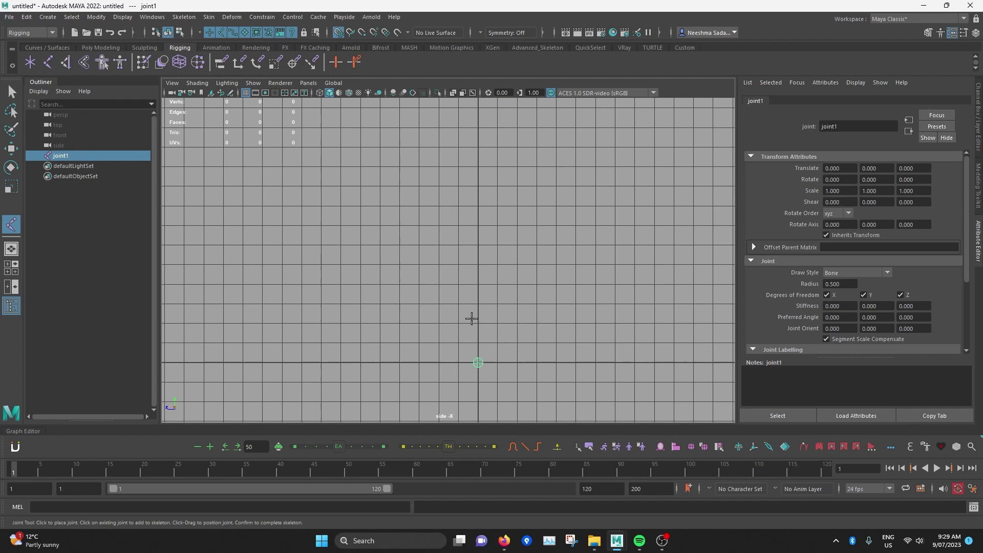
left_click(477, 303)
left_click(478, 245)
left_click(479, 186)
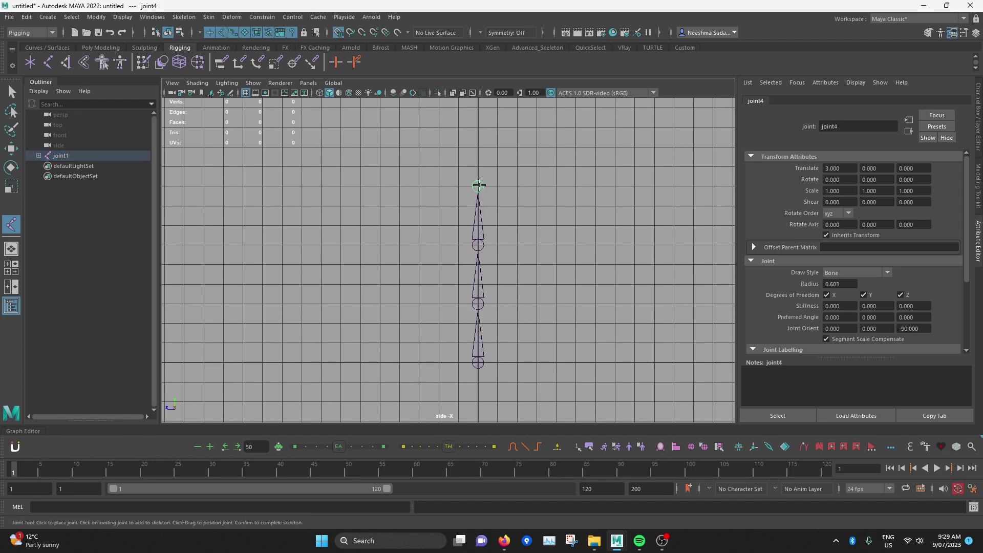
left_click(478, 128)
key("Return")
key("e")
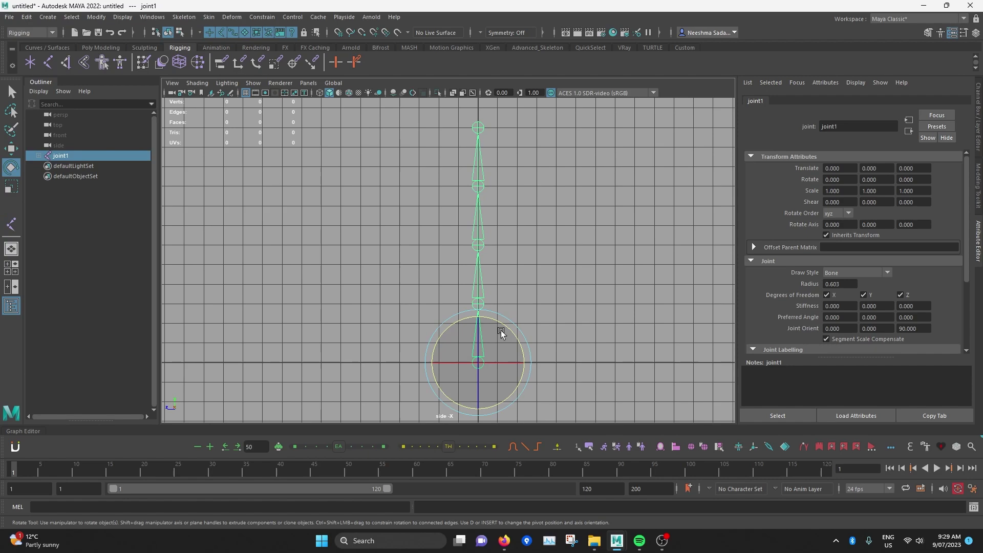
- Return to the full-size perspective view, deselect everything, and view the whole joint chain
key("space")
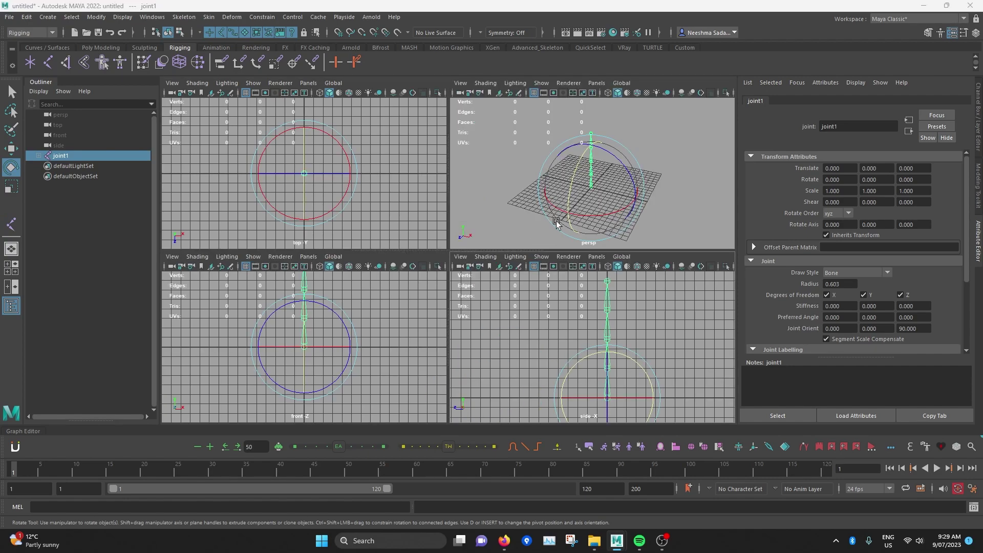
key("space")
left_click_drag(476, 288, 472, 275, "alt")
middle_click_drag(471, 275, 471, 293, "alt")
left_click(505, 251)
right_click_drag(506, 251, 482, 335, "alt")
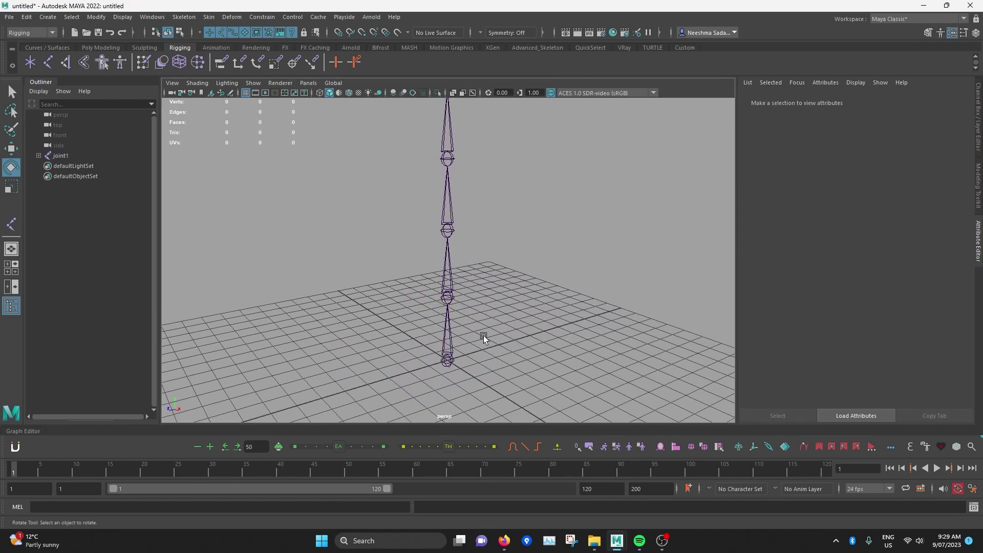
left_click_drag(483, 335, 527, 314, "alt")
middle_click_drag(527, 314, 529, 344, "alt")
left_click_drag(483, 306, 471, 342, "alt")
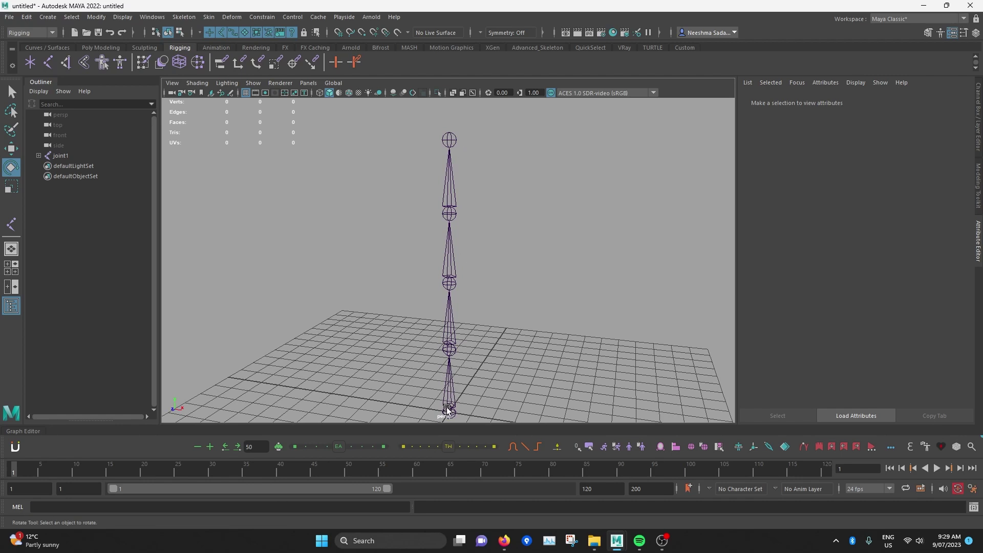
- Display the local rotation axes on the lower four joints of the chain
left_click(447, 410)
left_click(455, 325)
left_click(447, 260)
left_click(443, 197)
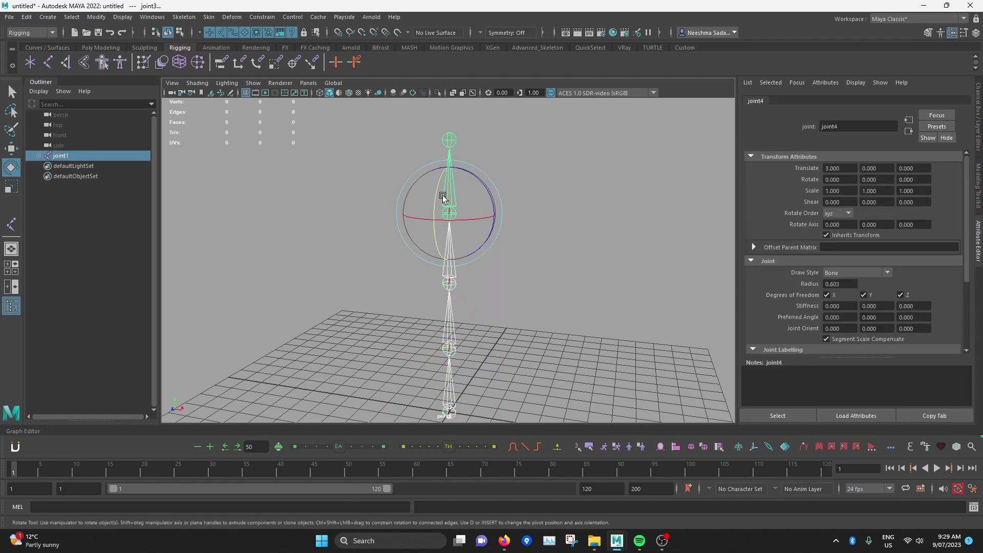
left_click(122, 17)
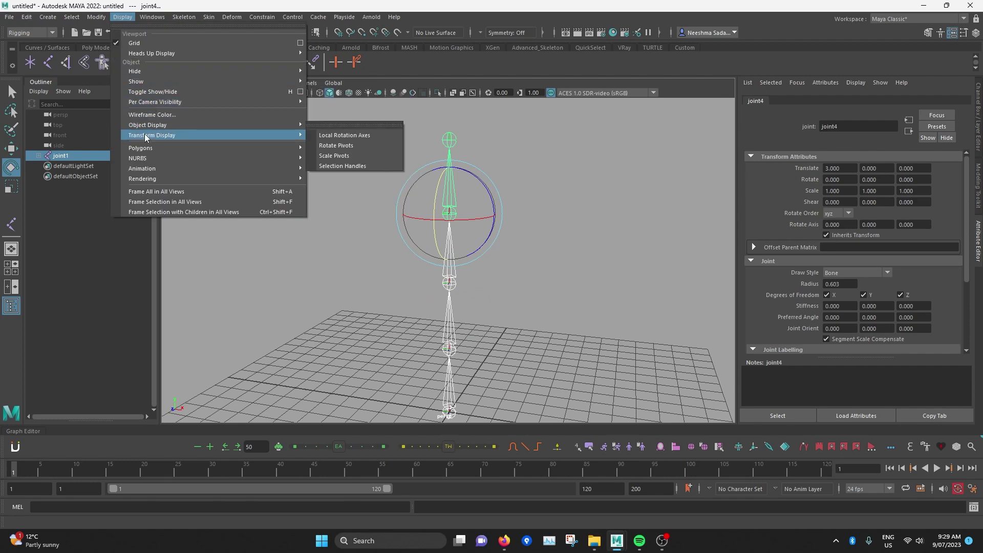
mouse_move(208, 148)
mouse_move(268, 135)
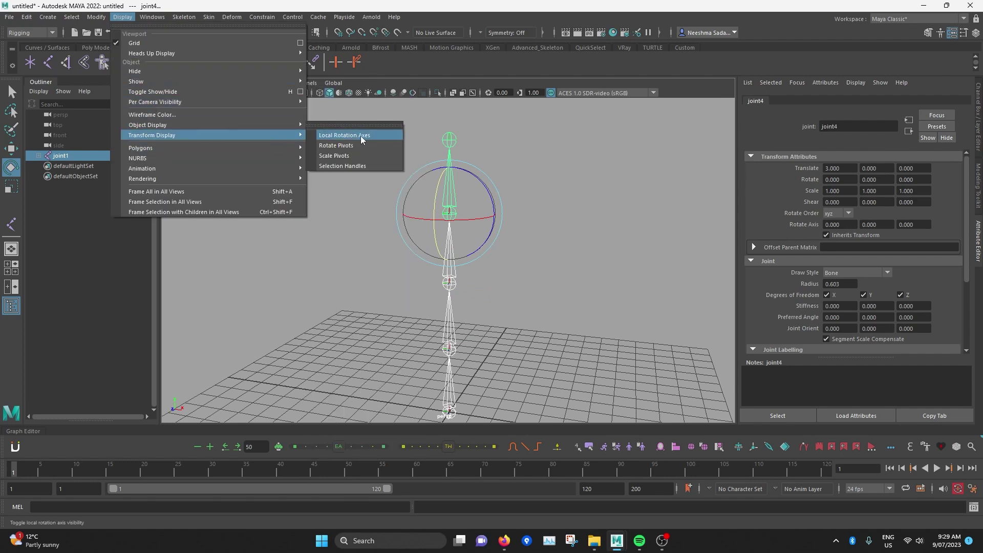
left_click(386, 135)
key("w")
- Try bending the chain by rotating its lower four joints together about their local Y axes, and undo the rotation
left_click_drag(577, 230, 430, 195, "alt")
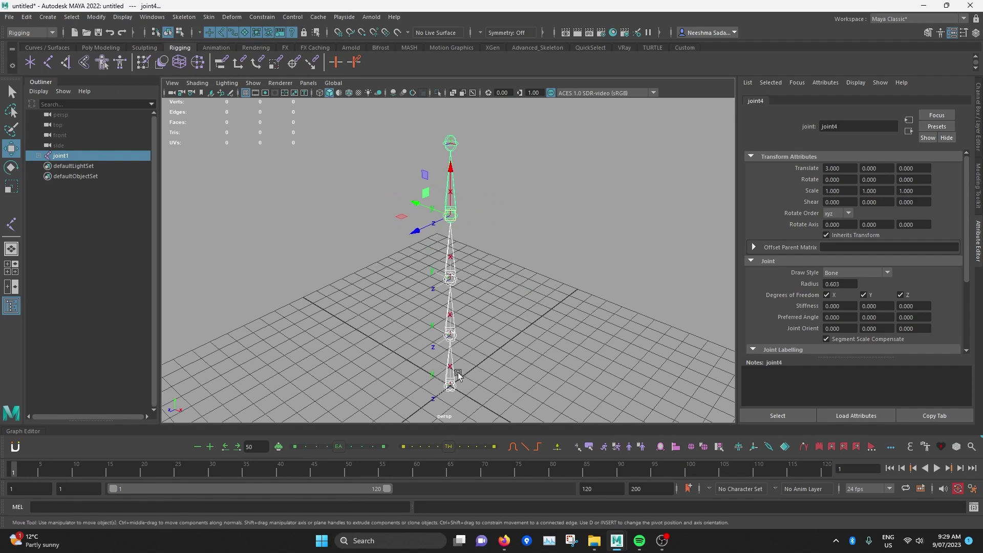
left_click(516, 333)
left_click_drag(515, 333, 494, 372, "alt")
left_click(440, 339)
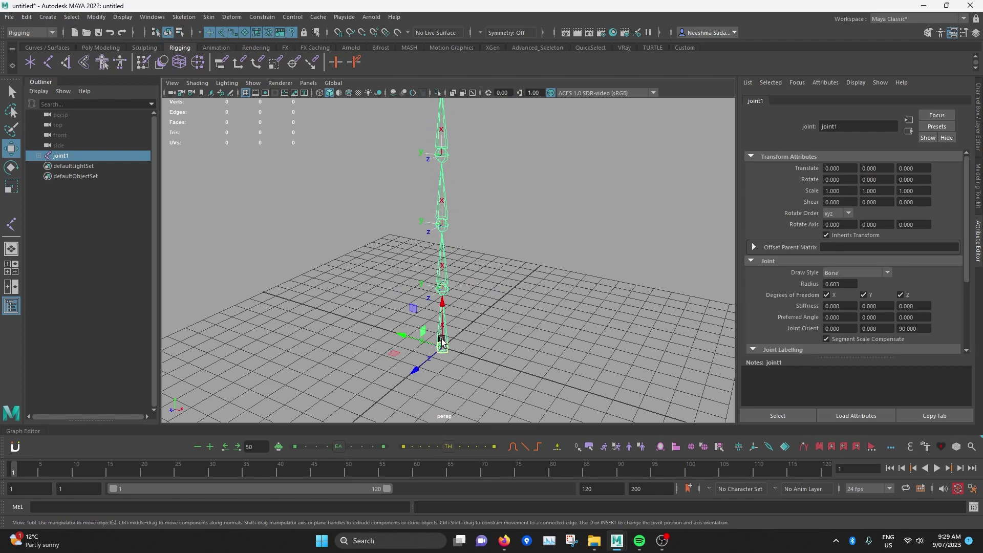
left_click(438, 249, "shift")
mouse_move(439, 248)
left_mouse_down("alt")
mouse_move(452, 281)
mouse_move(449, 242)
left_mouse_up("alt")
left_click(449, 220, "shift")
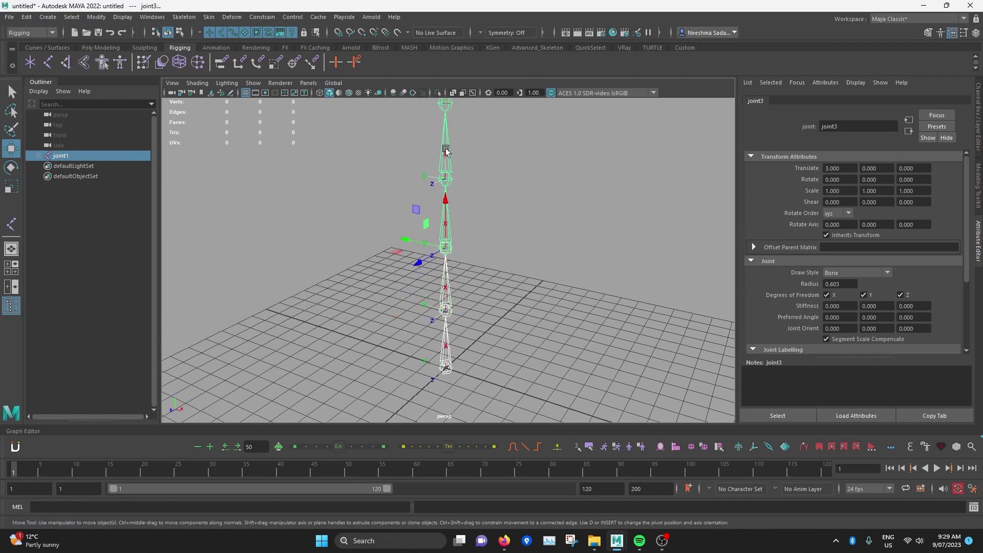
left_click(445, 148, "shift")
key("e")
left_click_drag(419, 156, 409, 175, "alt")
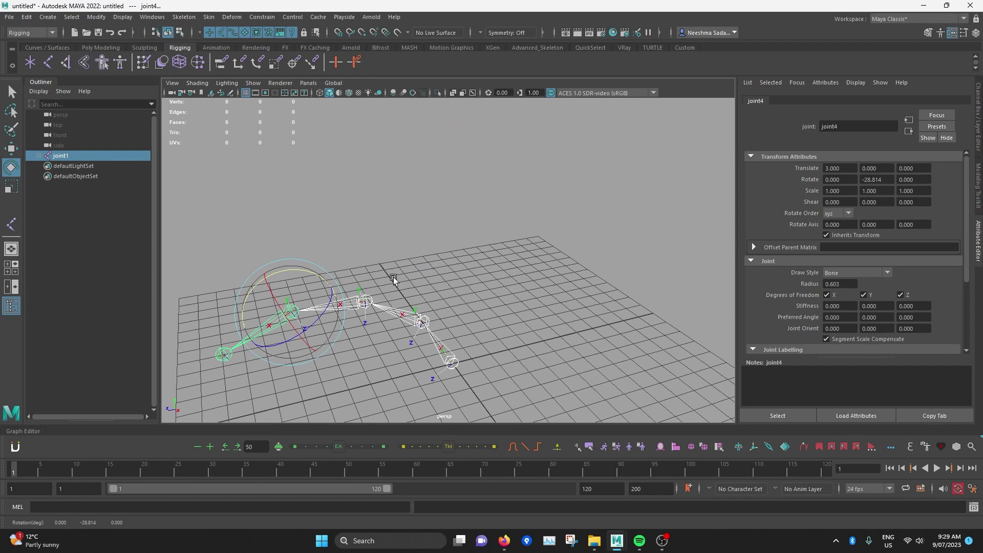
key("ctrl+z")
- Try bending the four selected joints sideways, mainly about their local Z axes, undo the rotation, and clear the selection
left_click_drag(487, 204, 460, 162, "alt")
mouse_move(499, 201)
left_mouse_down()
mouse_move(496, 178)
mouse_move(503, 199)
left_mouse_up()
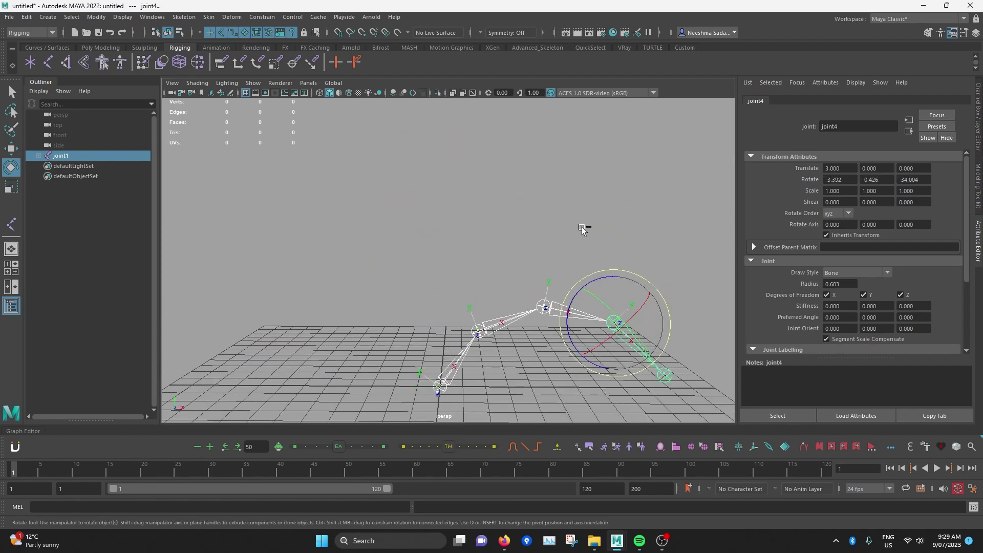
key("ctrl+z")
left_click(534, 288)
left_click_drag(532, 289, 388, 350, "alt")
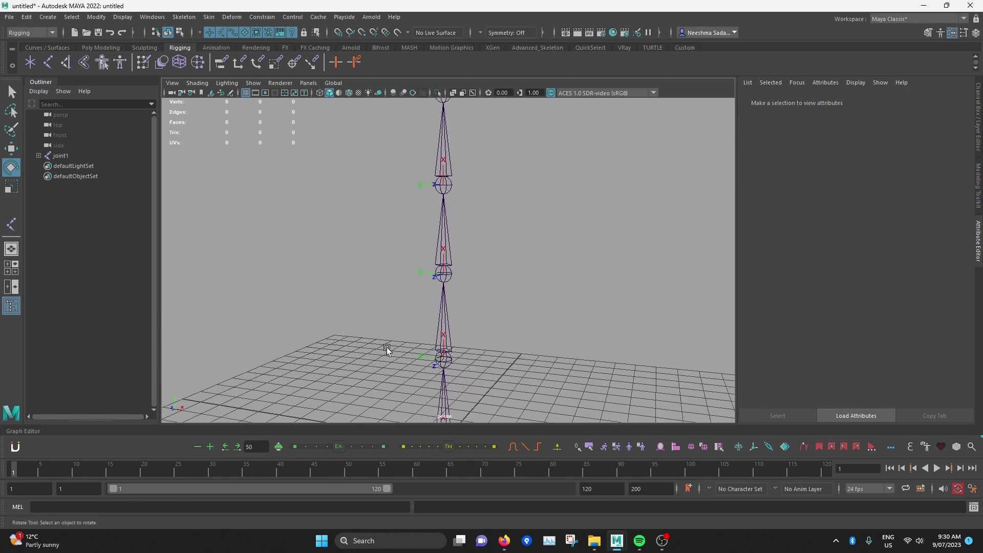
left_click_drag(585, 379, 563, 402, "alt")
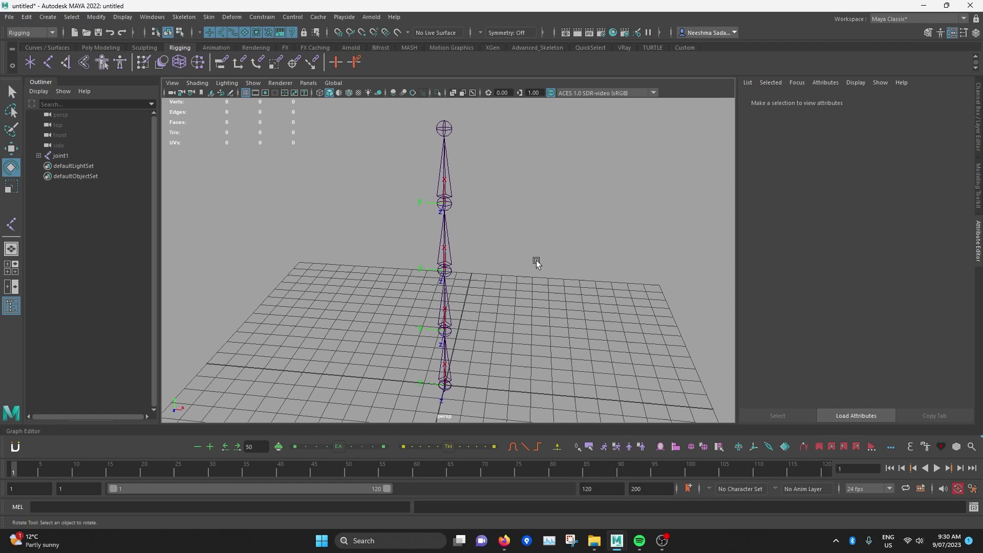
left_click_drag(467, 307, 498, 274, "alt")
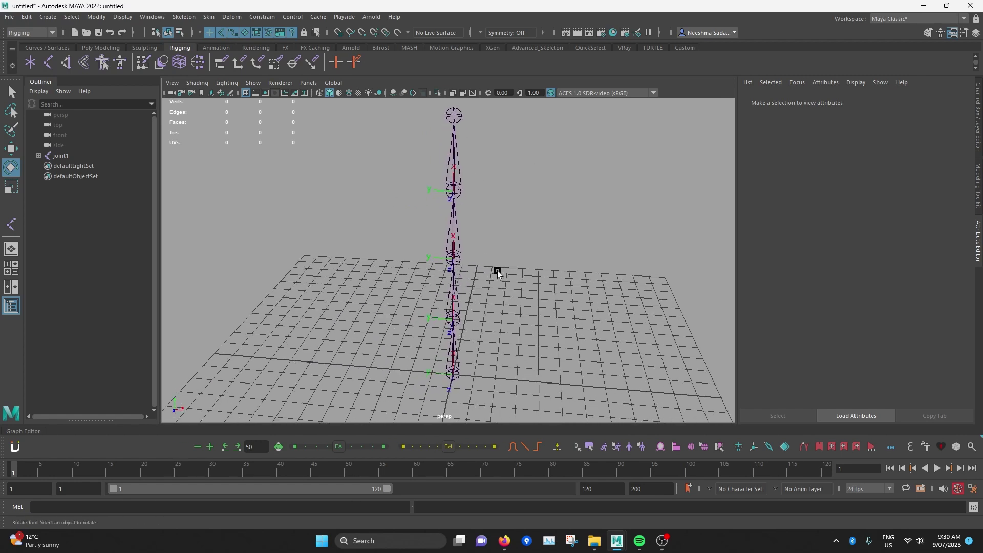
left_click_drag(458, 305, 464, 339, "alt")
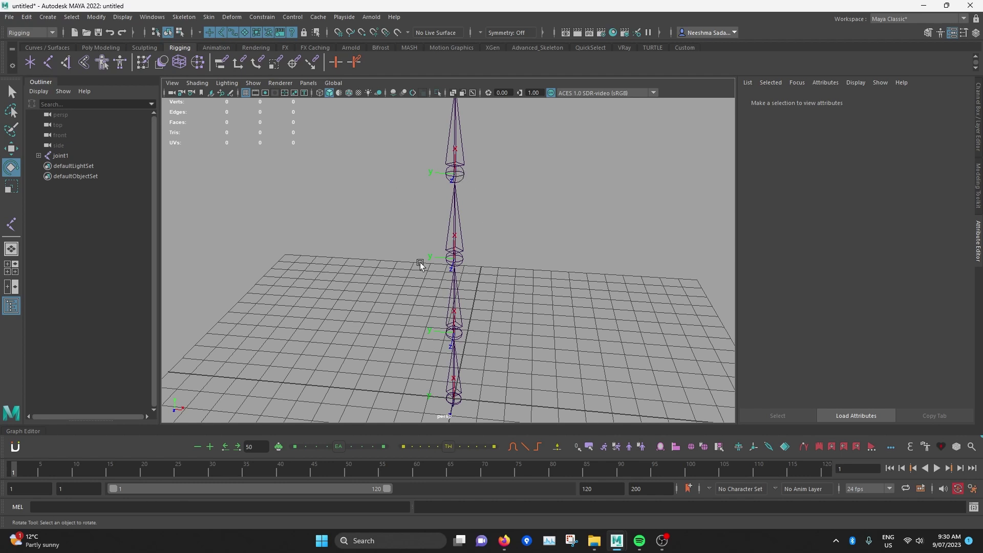
- Switch to component selection mode with Local Rotation Axes enabled as a selectable component
left_click(180, 33)
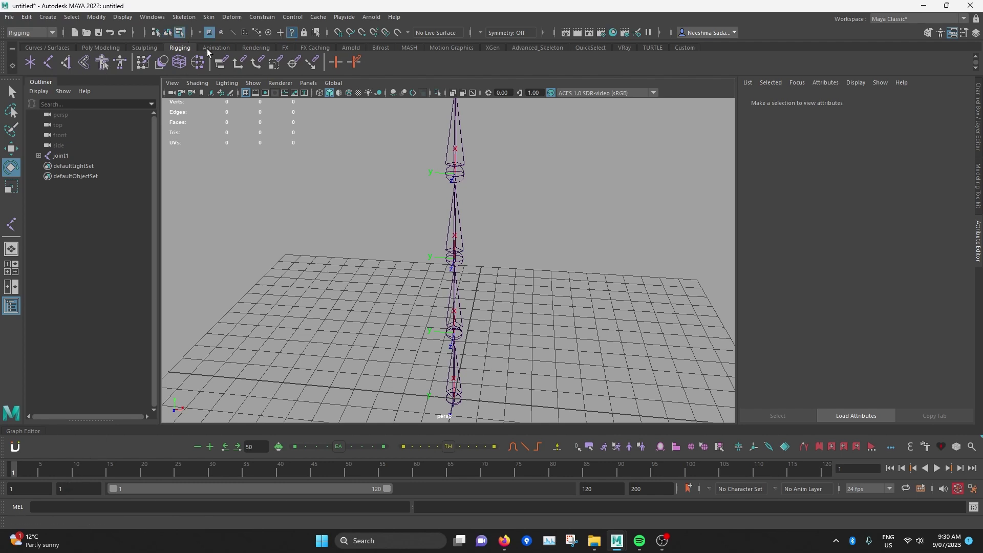
right_click(294, 36)
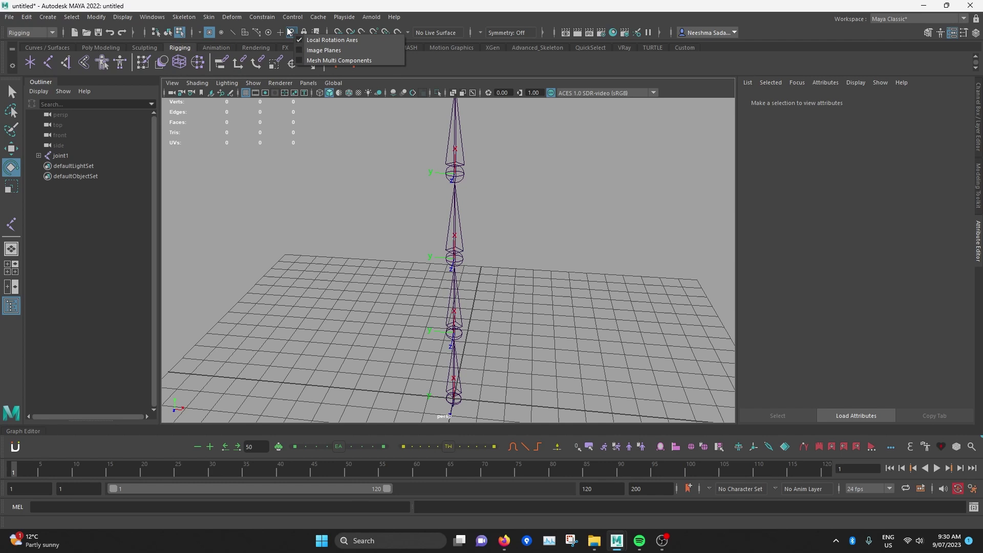
left_click(299, 39)
right_click(299, 38)
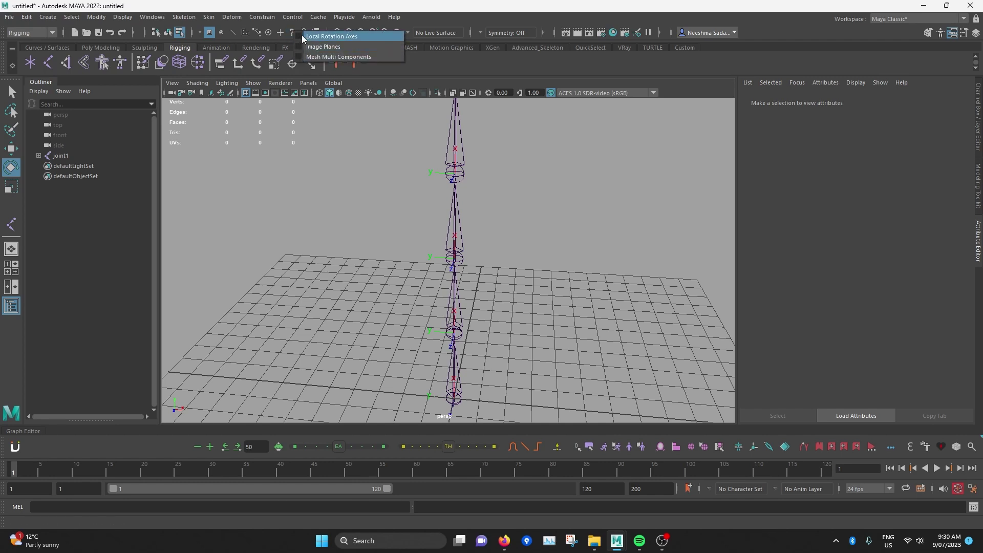
left_click(301, 35)
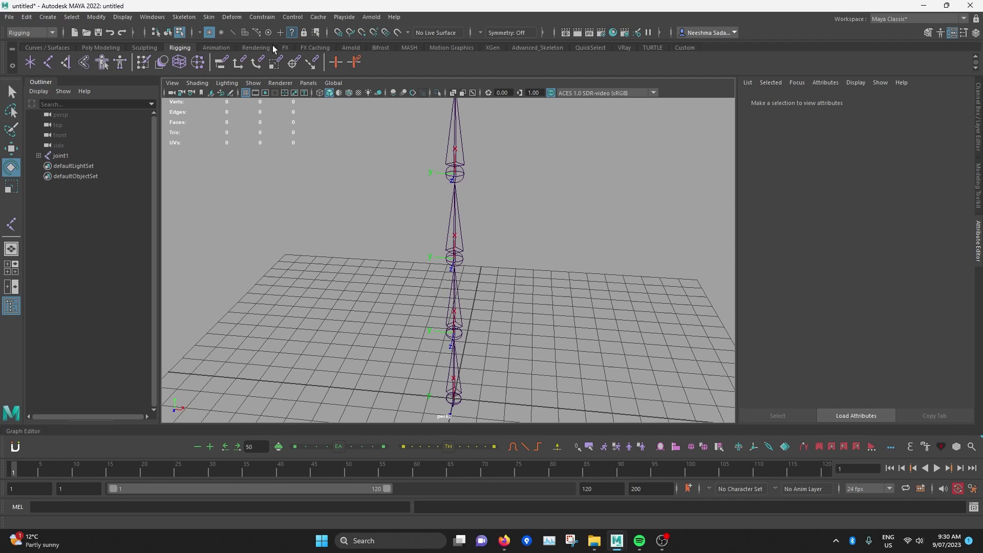
- Select the local rotation axis of the second joint from the base and rotate it about X to about -83 degrees
scroll(458, 377, "up", 4)
middle_click_drag(459, 378, 459, 251, "alt")
scroll(467, 273, "up", 3)
scroll(459, 251, "up", 5)
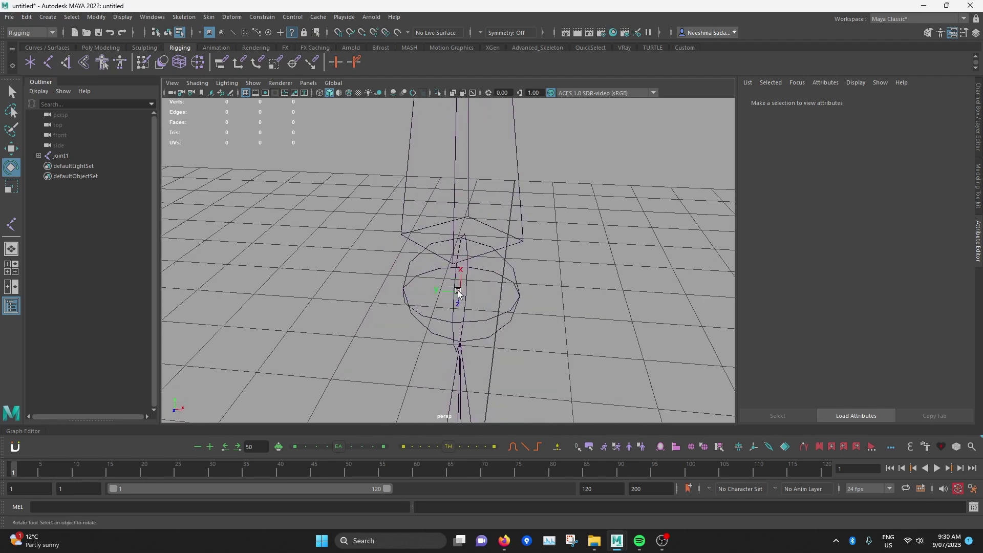
scroll(464, 312, "up", 4)
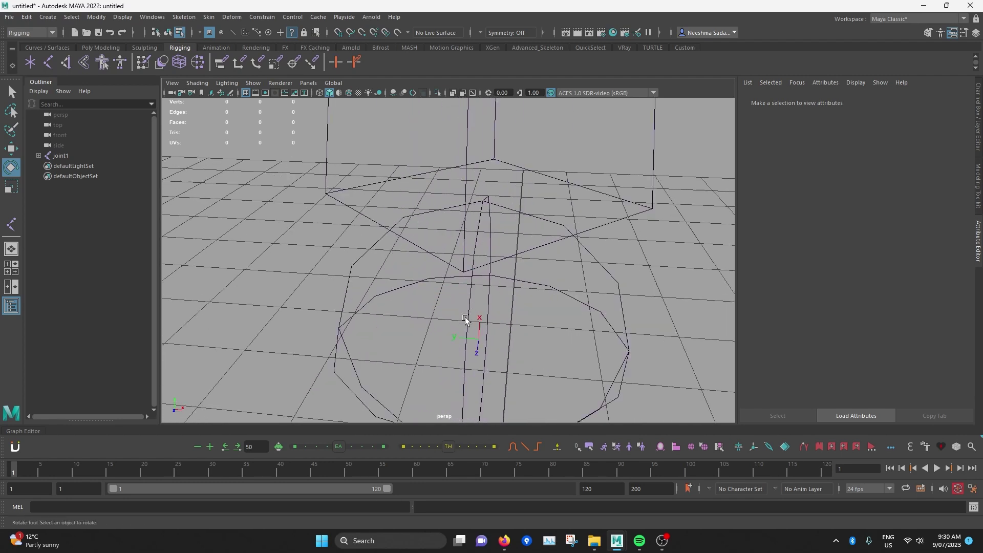
left_click(476, 345)
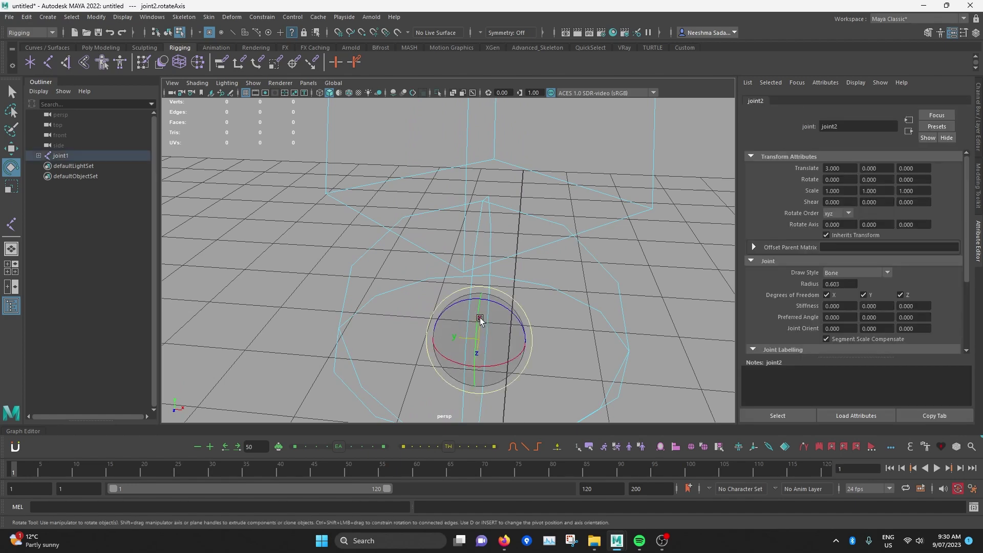
left_click_drag(480, 333, 517, 214, "alt")
- Undo a free rotation of the third joint's local rotation axis and rotate it about Y to about -89 degrees instead
scroll(517, 215, "down", 3)
middle_click_drag(516, 221, 491, 405, "alt")
left_click_drag(490, 406, 476, 251, "alt")
left_click(428, 325)
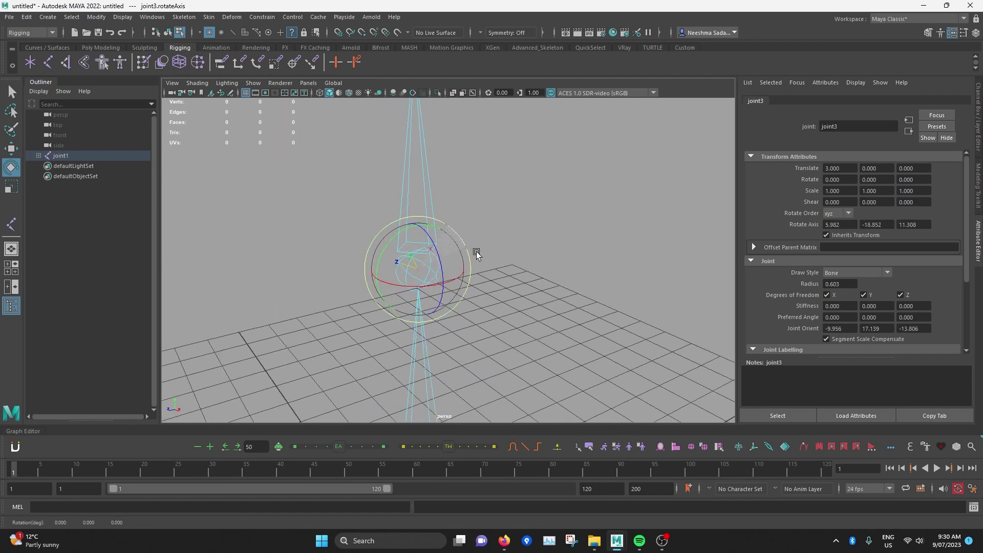
key("ctrl+z")
left_click_drag(470, 367, 433, 271, "alt")
scroll(436, 246, "down", 3)
middle_click_drag(405, 141, 398, 231, "alt")
scroll(398, 232, "up", 5)
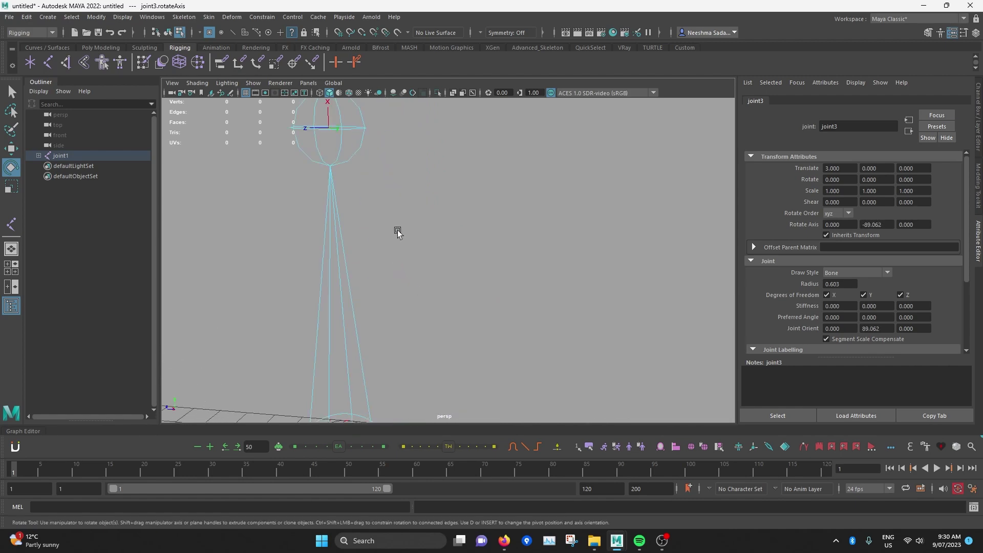
- Rotate the fourth joint's local rotation axis about X to about 169 degrees
left_click_drag(398, 233, 441, 214, "alt")
left_click(330, 221)
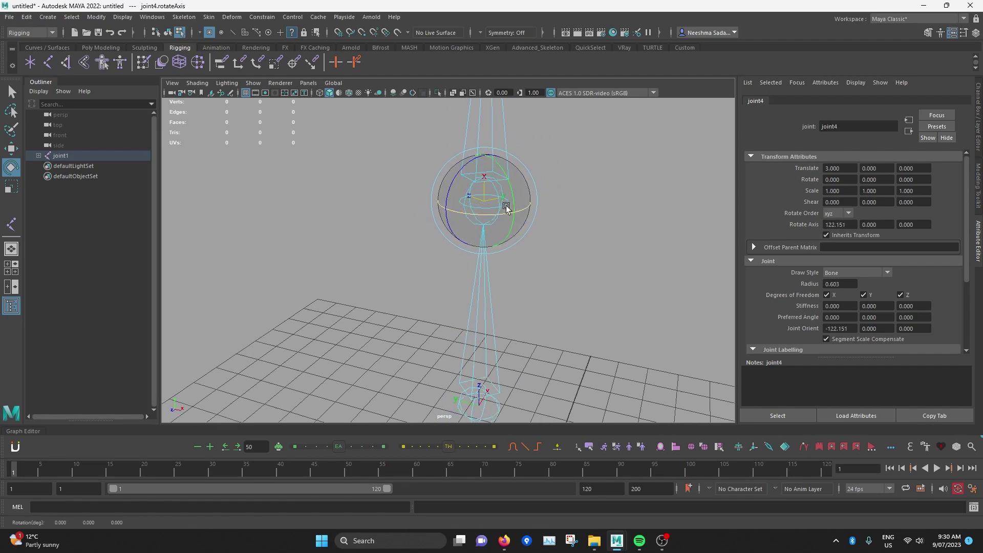
left_click_drag(506, 212, 462, 201)
scroll(526, 242, "down", 4)
key("w")
scroll(526, 243, "down", 5)
middle_click_drag(541, 299, 547, 228, "alt")
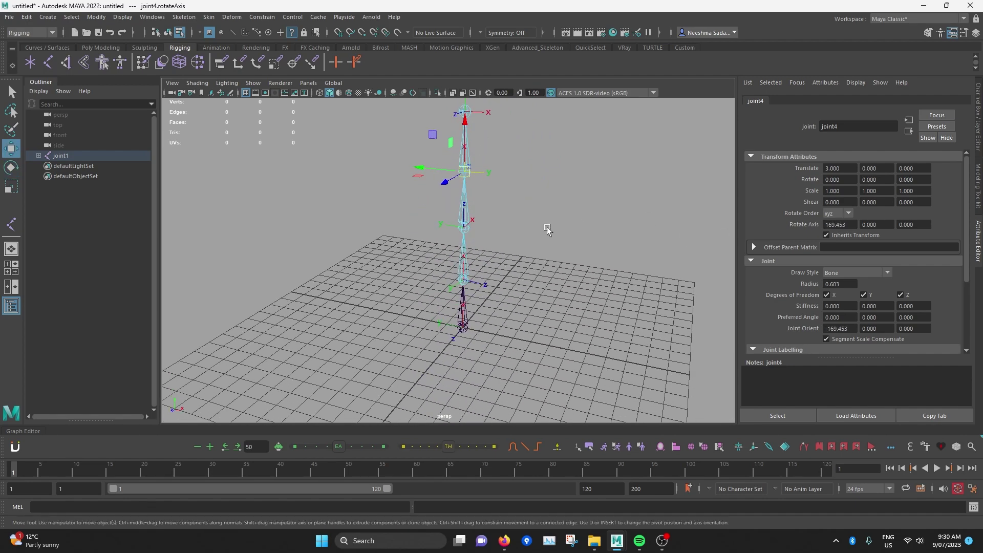
- Deselect the rotation axis, return to object selection mode, and clear the joint selection
left_click(547, 230)
left_click_drag(547, 230, 500, 202, "alt")
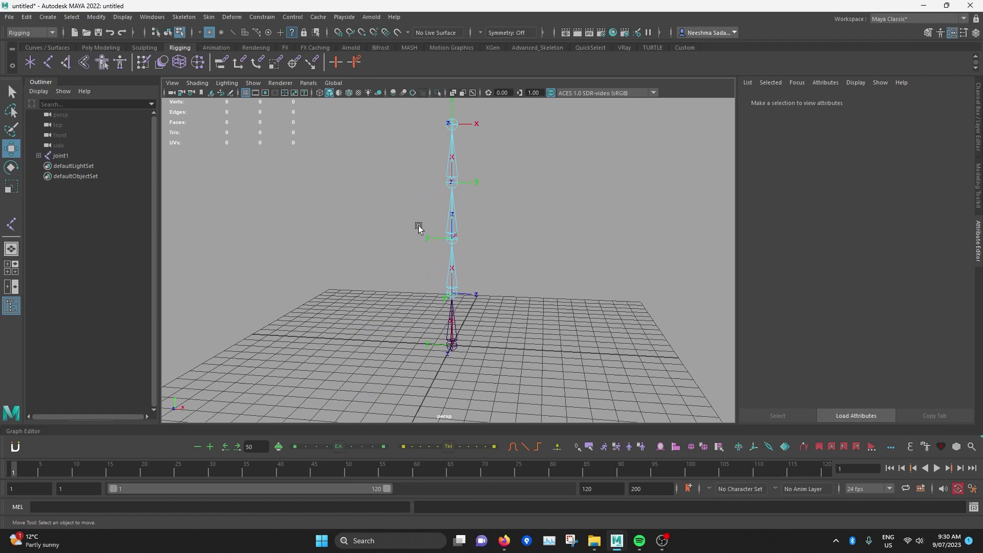
left_click_drag(476, 315, 453, 319, "alt")
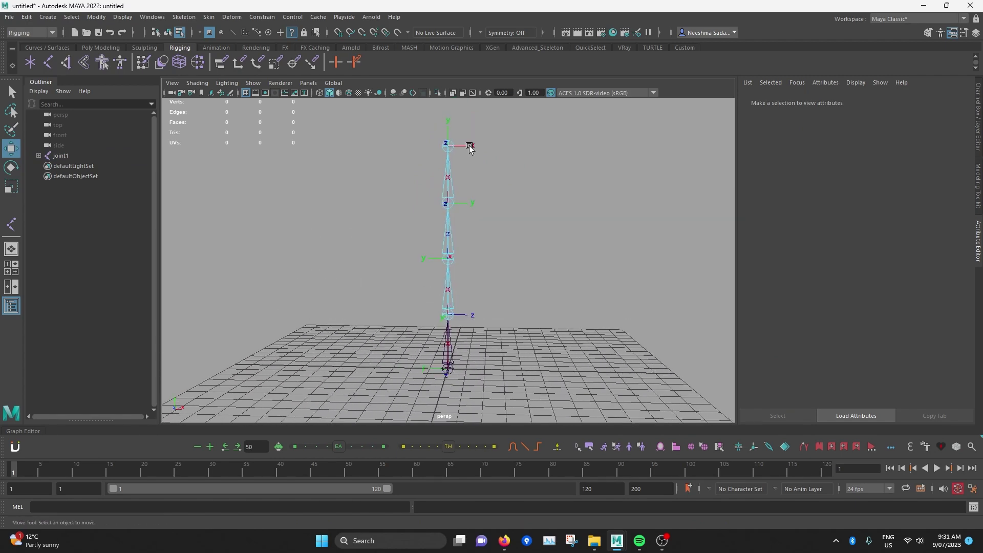
left_click(167, 33)
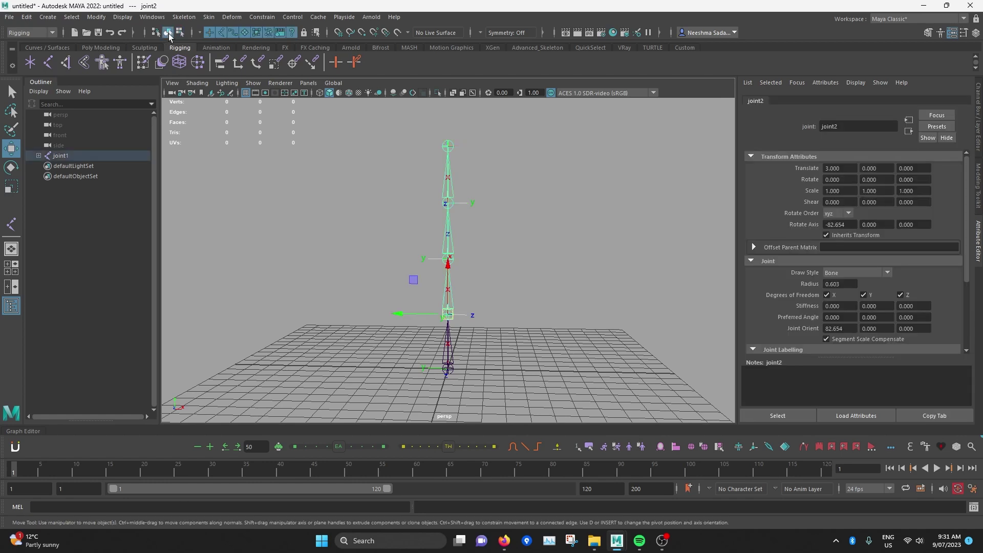
left_click(579, 340)
- Select the lower four joints from the base upward, try bending the chain by rotating them together, and undo the rotation
left_click(448, 354)
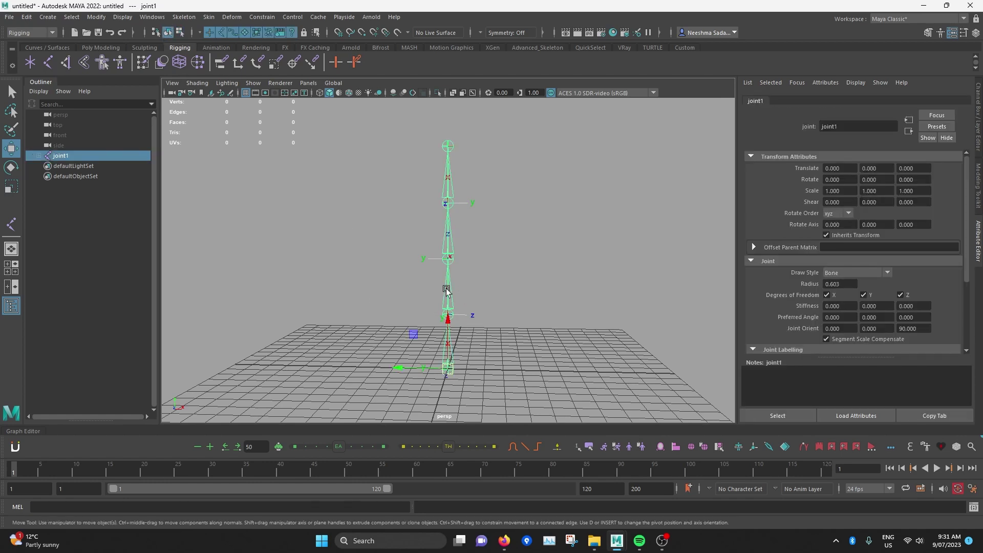
key("Down")
key("Down")
key("Down")
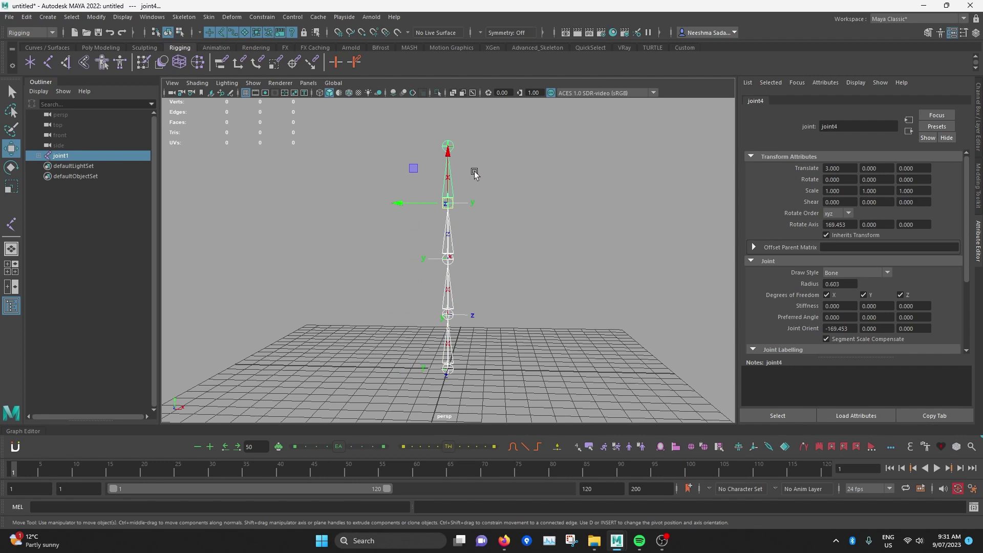
key("e")
left_click_drag(427, 256, 425, 277, "alt")
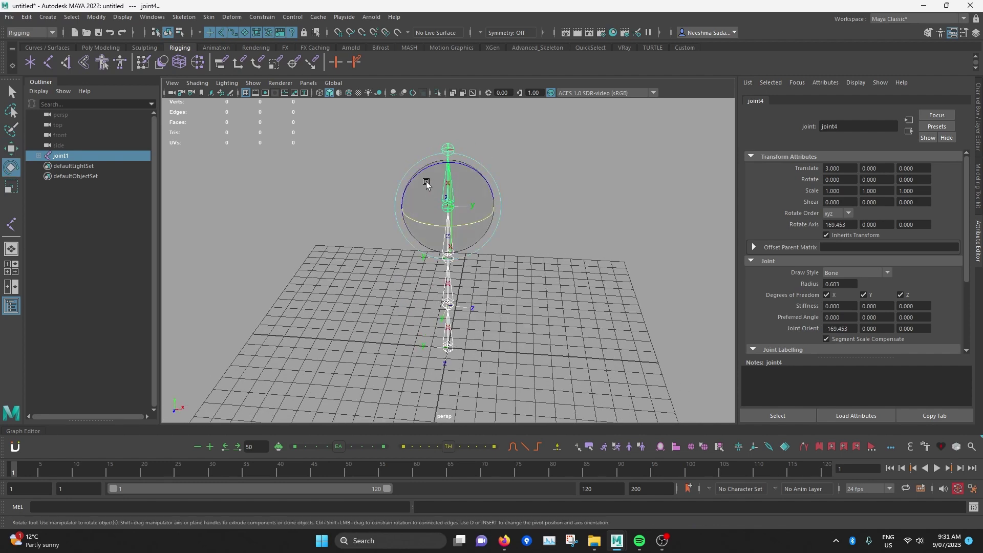
left_click_drag(529, 184, 416, 159, "alt")
key("ctrl+z")
- Try rotating the four selected joints about their local Y axes in a side-on view, undo the rotation, and clear the selection
left_click_drag(457, 236, 328, 212, "alt")
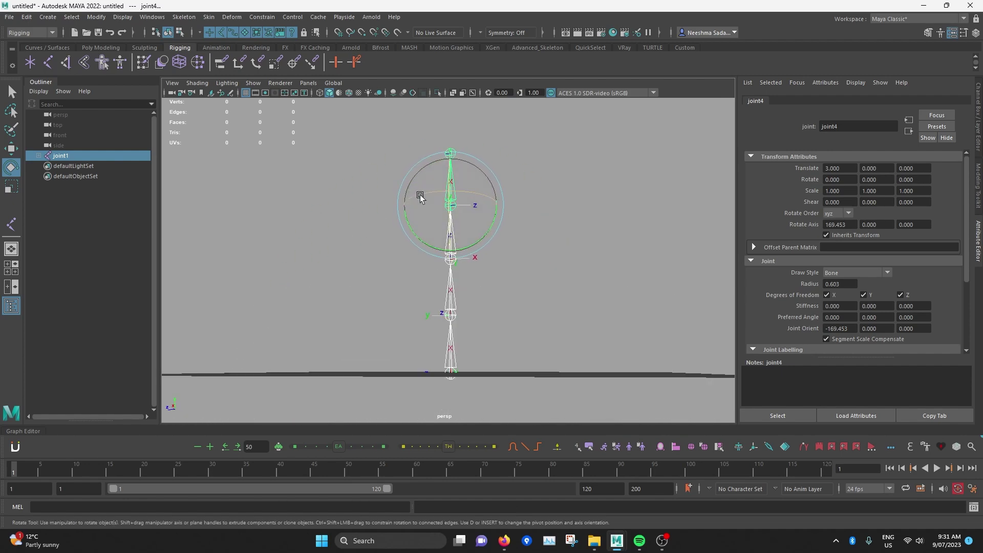
left_click_drag(420, 195, 331, 207, "alt")
key("ctrl+z")
left_click_drag(466, 299, 551, 300, "alt")
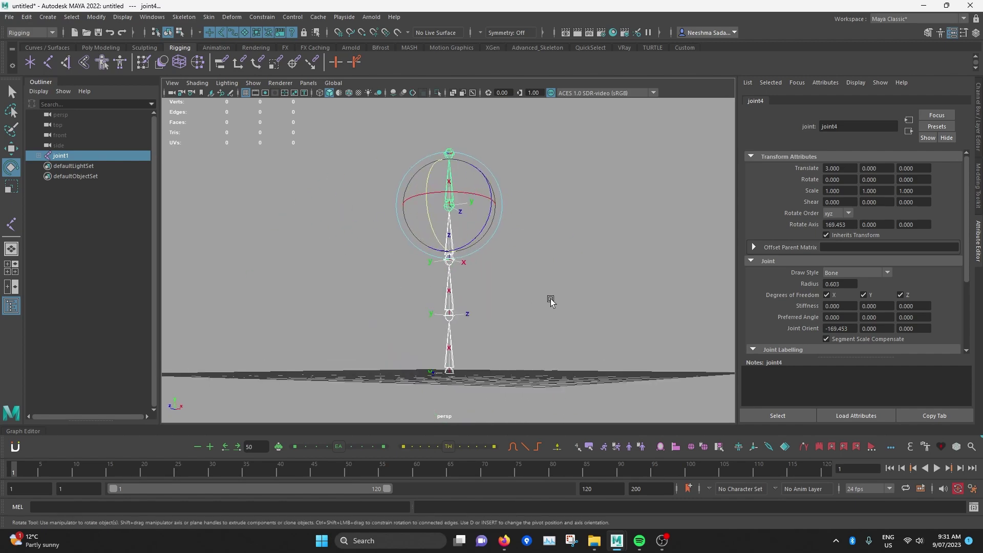
left_click(469, 334)
- Select the lower four joints of the chain together and open the Orient Joint options
left_click_drag(470, 333, 463, 314, "alt")
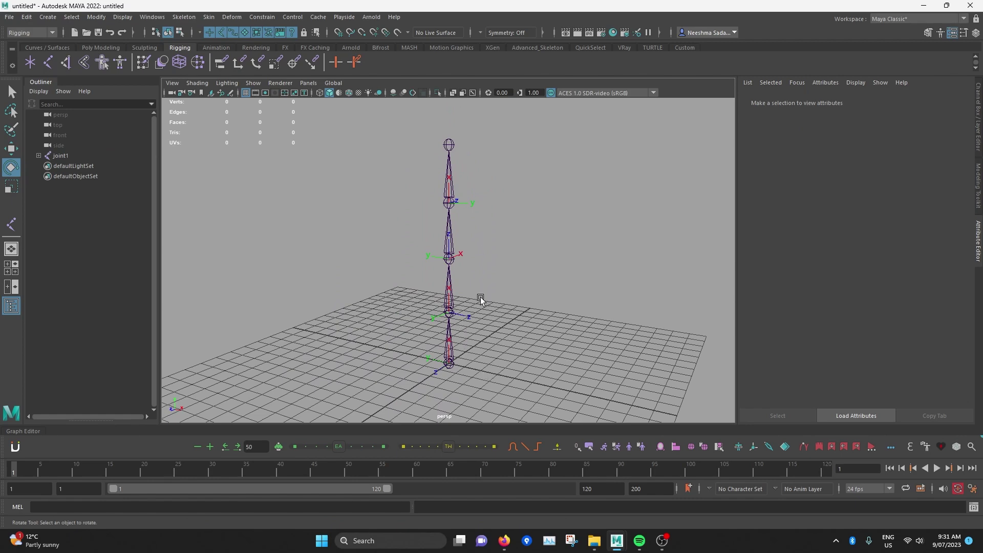
left_click_drag(466, 241, 424, 276, "alt")
left_click_drag(487, 278, 505, 293, "alt")
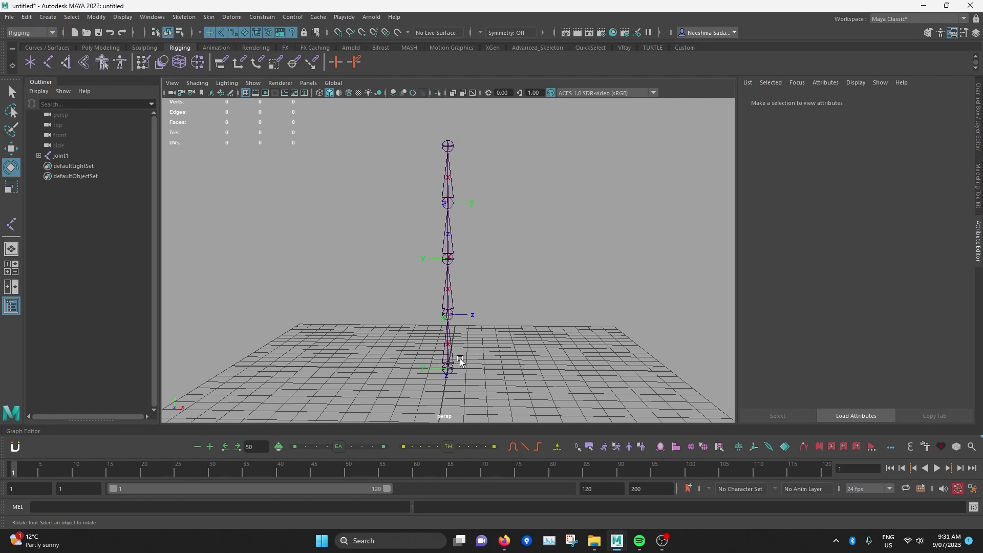
middle_click_drag(468, 350, 471, 350, "alt")
left_click(452, 348)
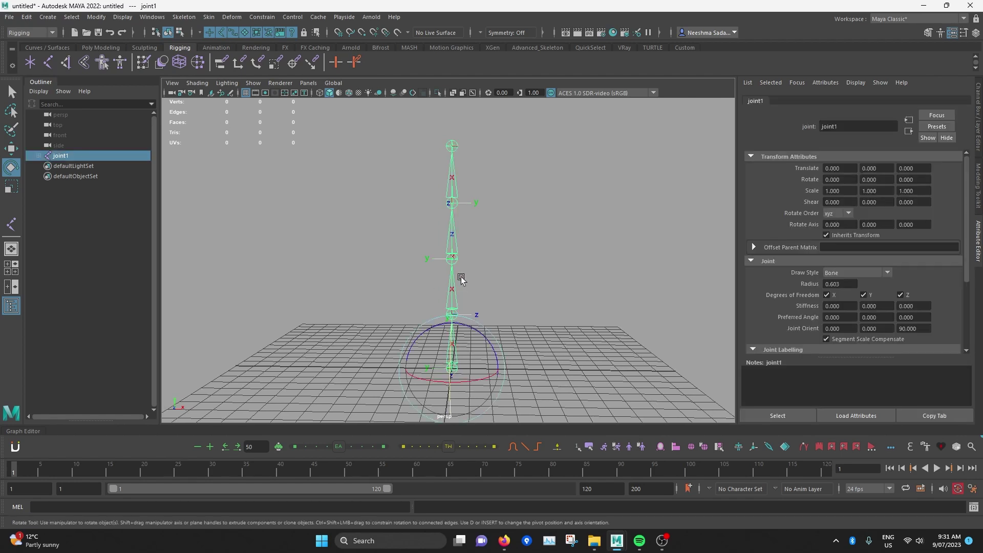
left_click(454, 290)
left_click(458, 236)
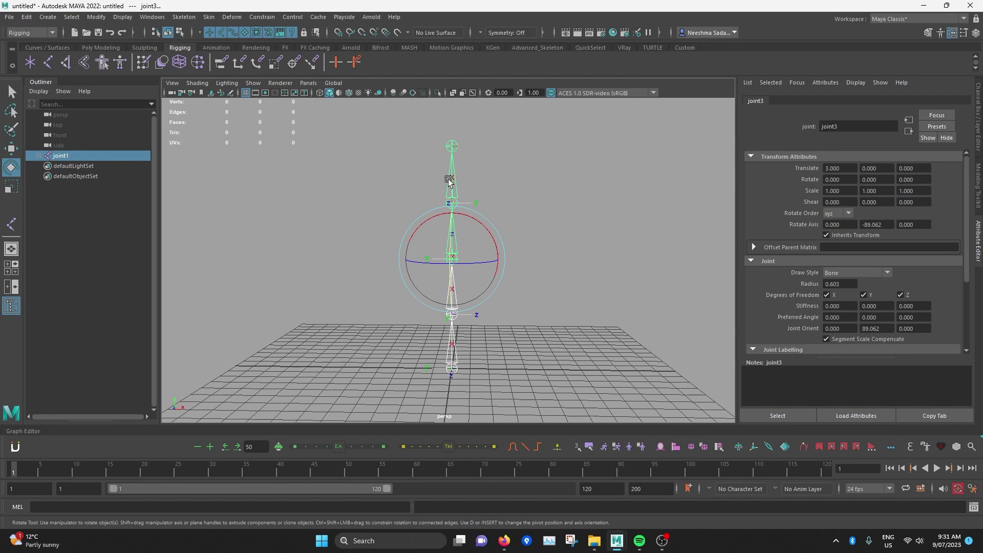
left_click(450, 185)
left_click_drag(450, 186, 471, 209, "alt")
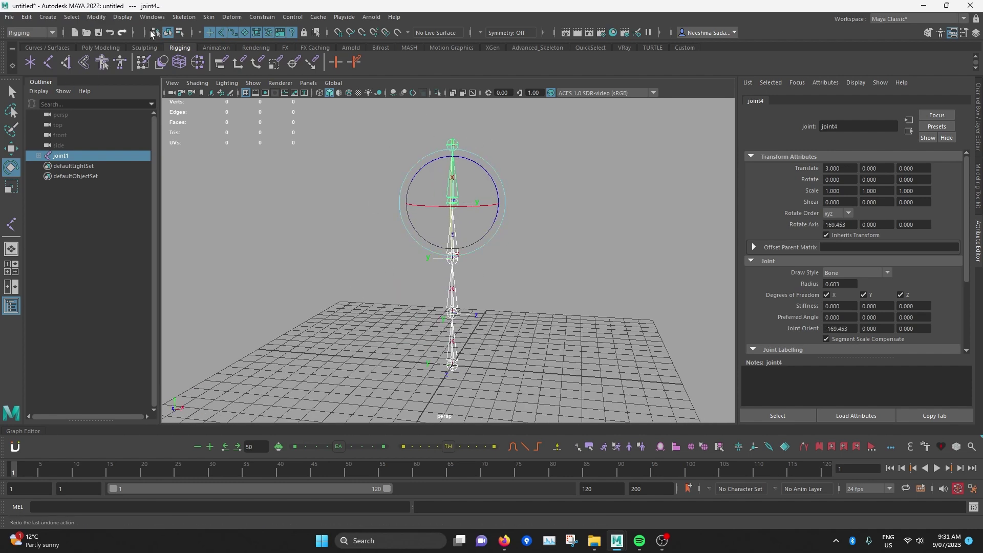
left_click(187, 17)
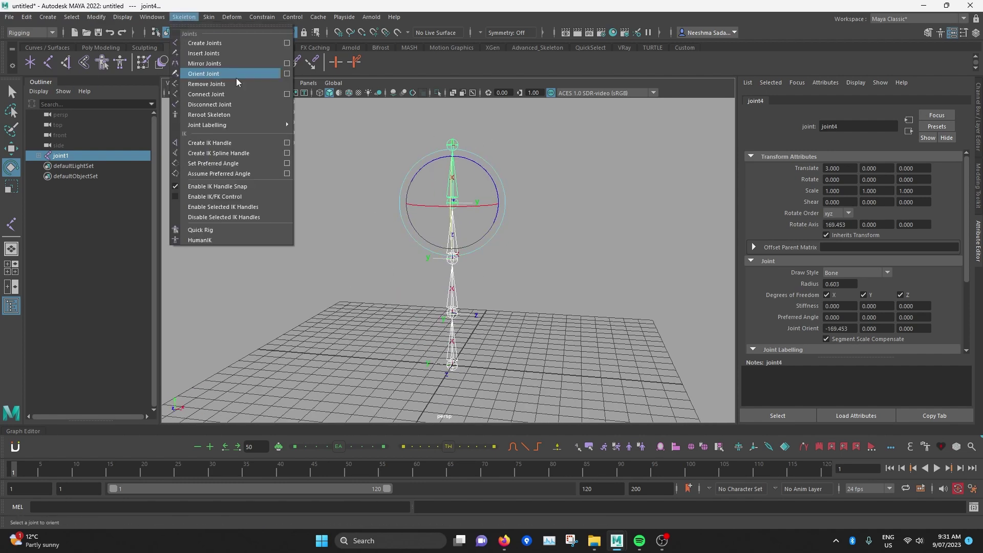
left_click(287, 74)
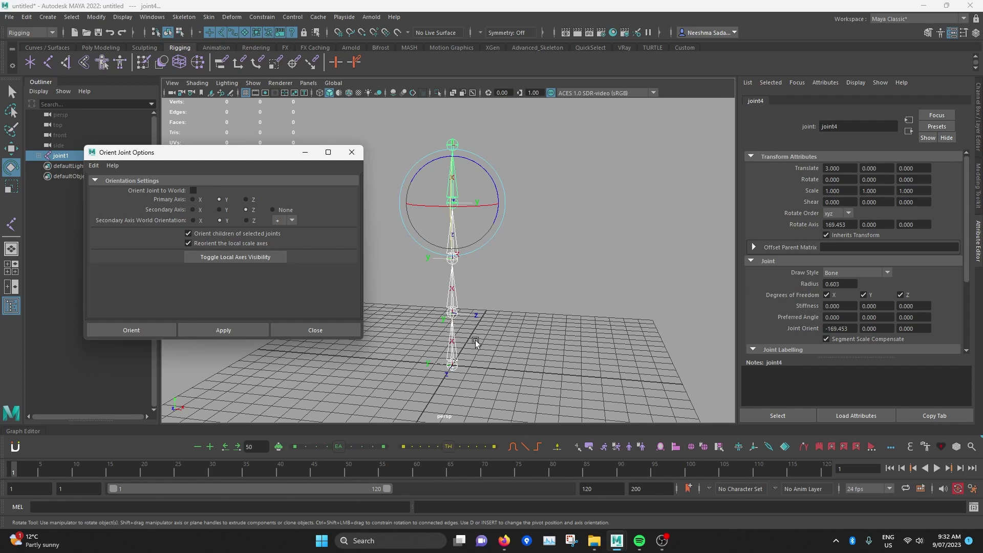
- Examine the local axis directions at each joint, from the base joint up the chain, against the Orient Joint axis settings
scroll(475, 342, "up", 3)
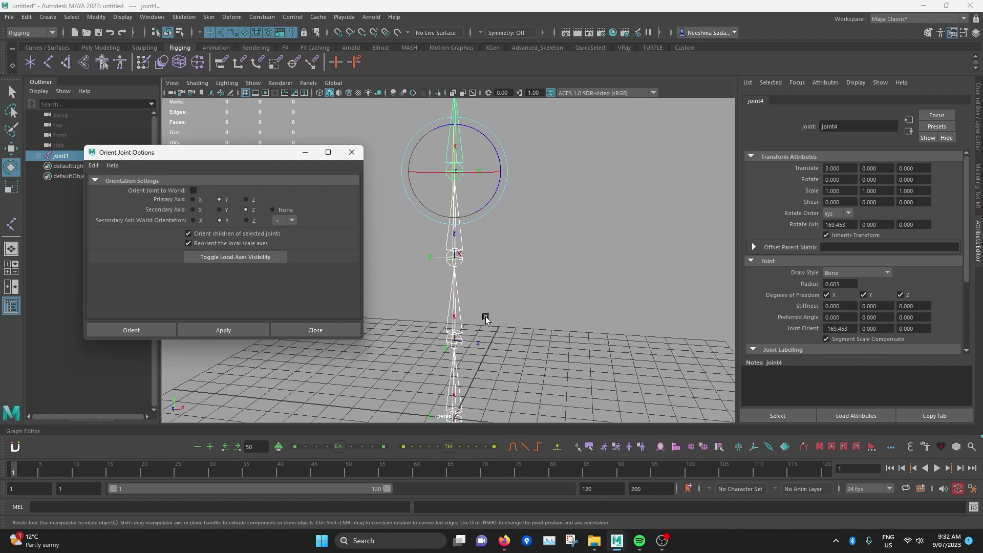
scroll(485, 319, "down", 5)
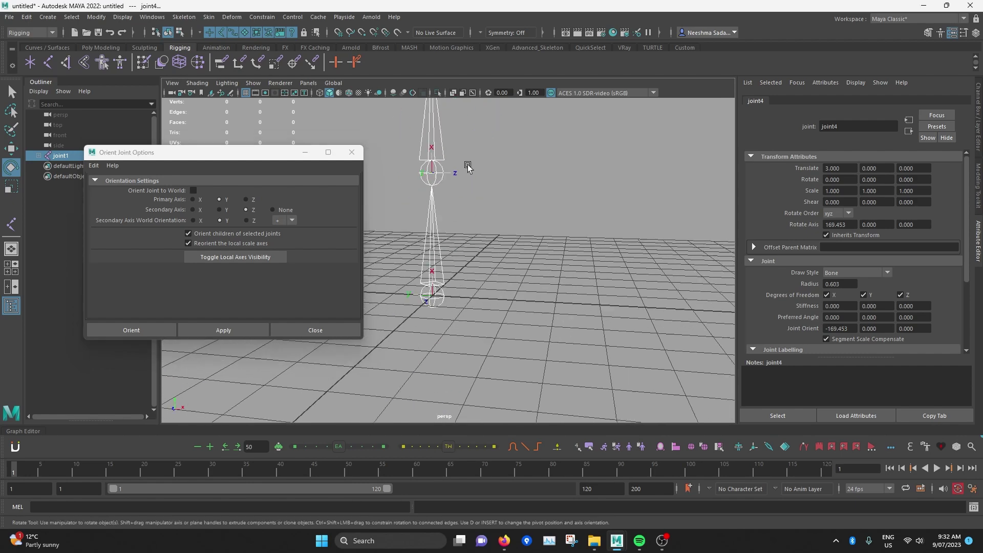
scroll(429, 324, "up", 5)
middle_click_drag(461, 291, 607, 269, "alt")
scroll(634, 259, "up", 5)
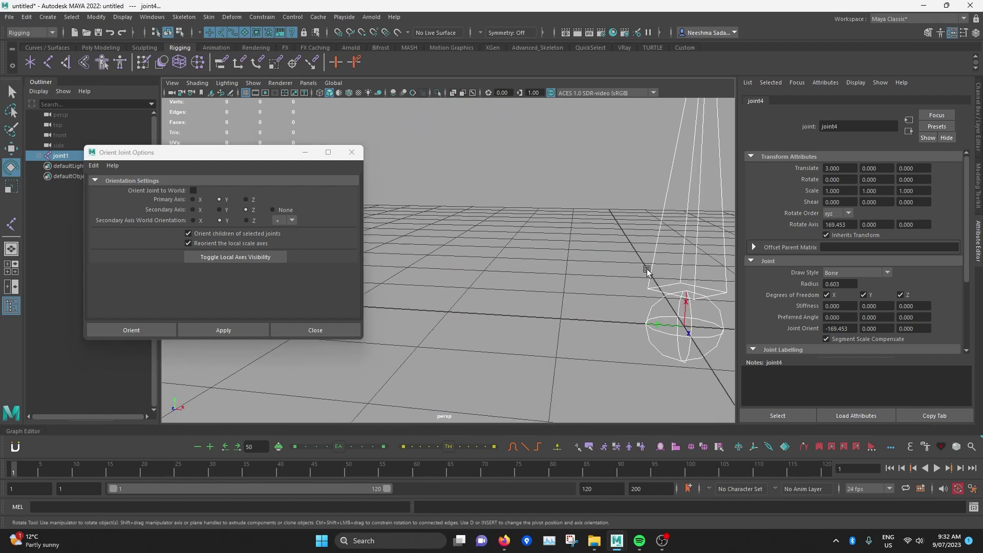
middle_click_drag(666, 315, 598, 306, "alt")
scroll(597, 305, "up", 3)
middle_click_drag(661, 335, 567, 319, "alt")
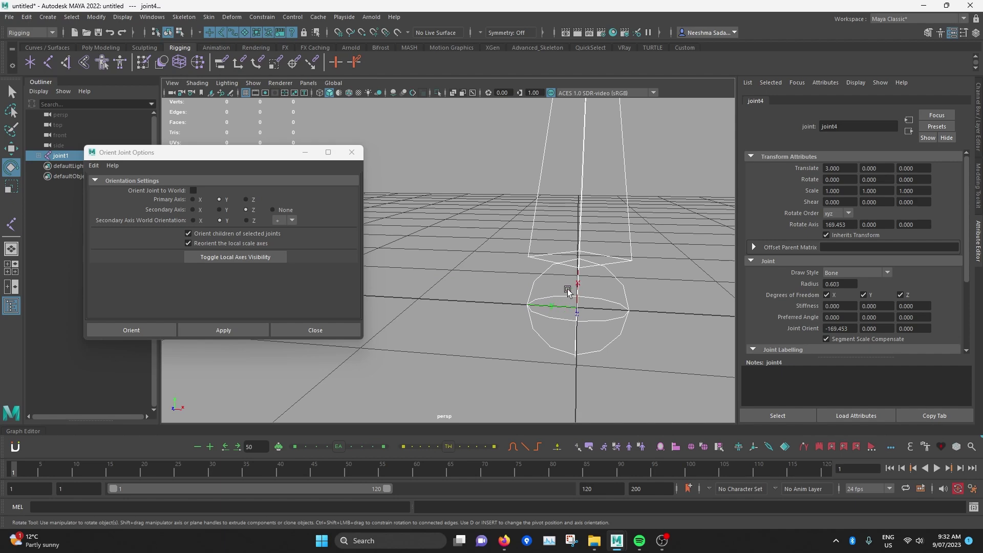
scroll(568, 292, "down", 5)
left_click_drag(568, 246, 533, 215, "alt")
middle_click_drag(531, 205, 527, 253, "alt")
left_click_drag(527, 253, 517, 220, "alt")
middle_click_drag(517, 218, 513, 296, "alt")
scroll(518, 242, "down", 2)
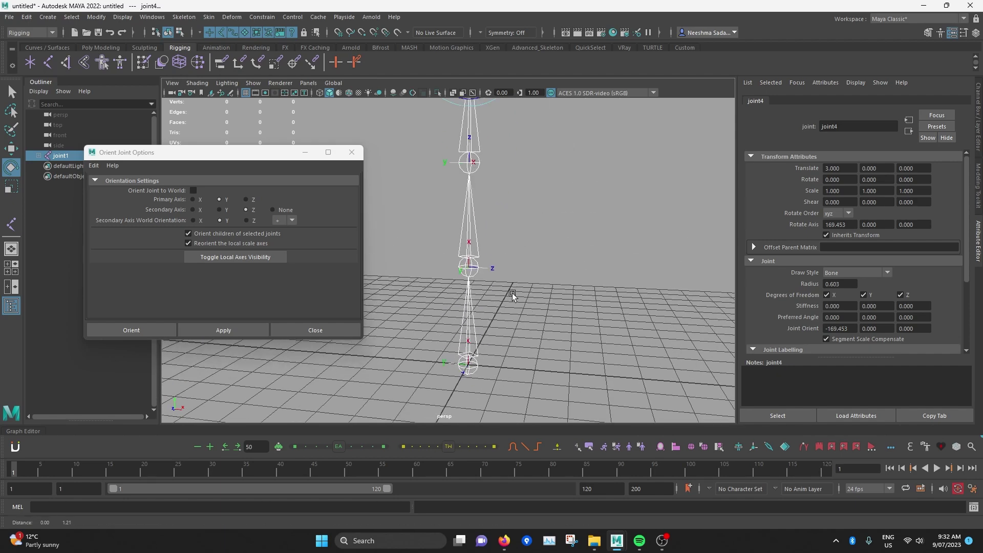
middle_click_drag(464, 223, 468, 353, "alt")
middle_click_drag(476, 265, 469, 340, "alt")
scroll(470, 186, "down", 5)
mouse_move(471, 186)
left_mouse_down("alt")
mouse_move(494, 161)
mouse_move(485, 190)
left_mouse_up("alt")
middle_click_drag(485, 200, 485, 310, "alt")
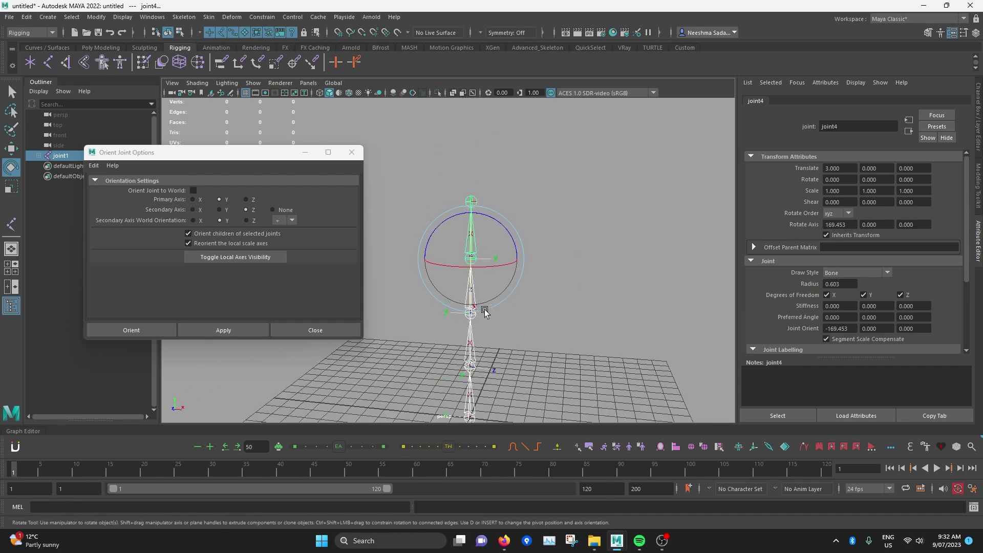
left_click_drag(485, 312, 481, 263, "alt")
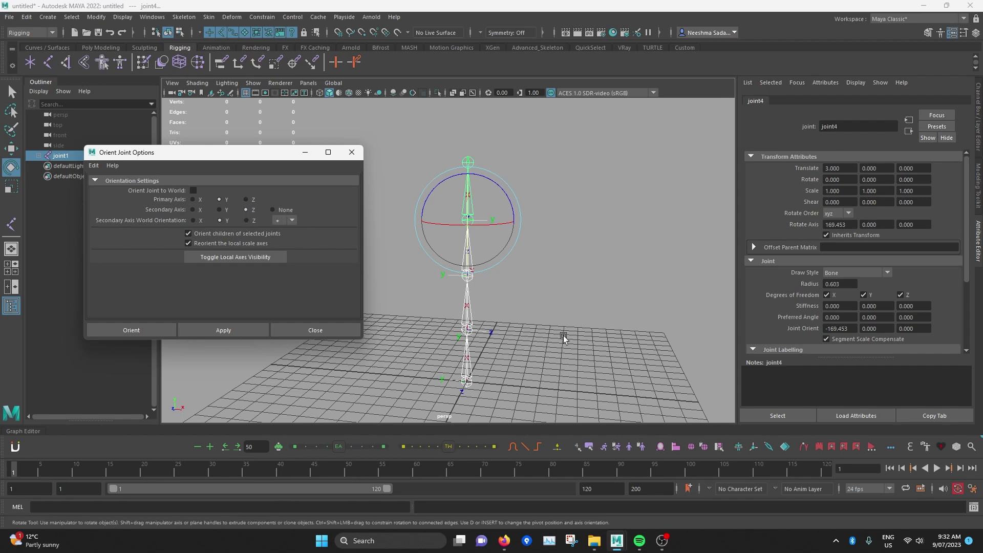
middle_click_drag(483, 324, 481, 308, "alt")
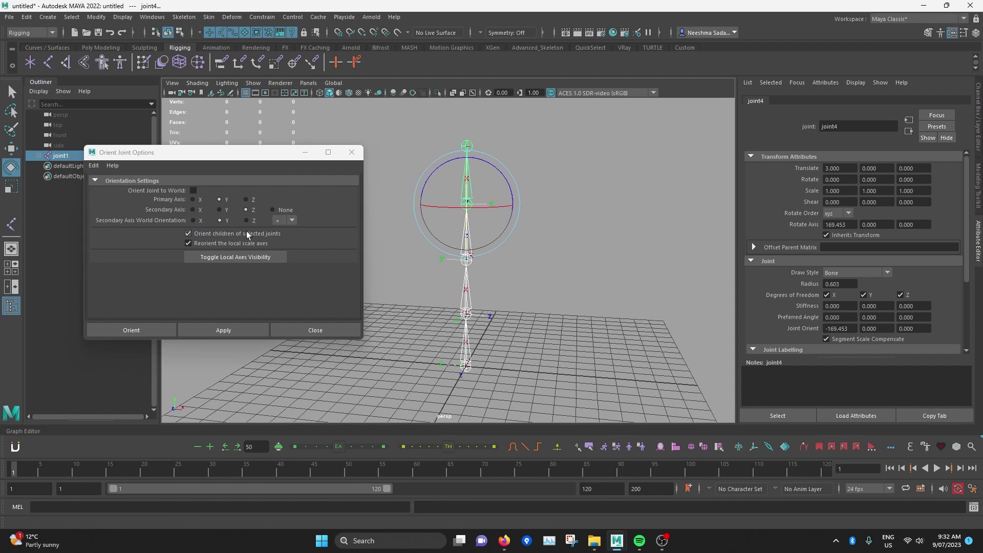
mouse_move(199, 399)
left_mouse_down("alt")
mouse_move(186, 413)
mouse_move(177, 408)
mouse_move(199, 398)
left_mouse_up("alt")
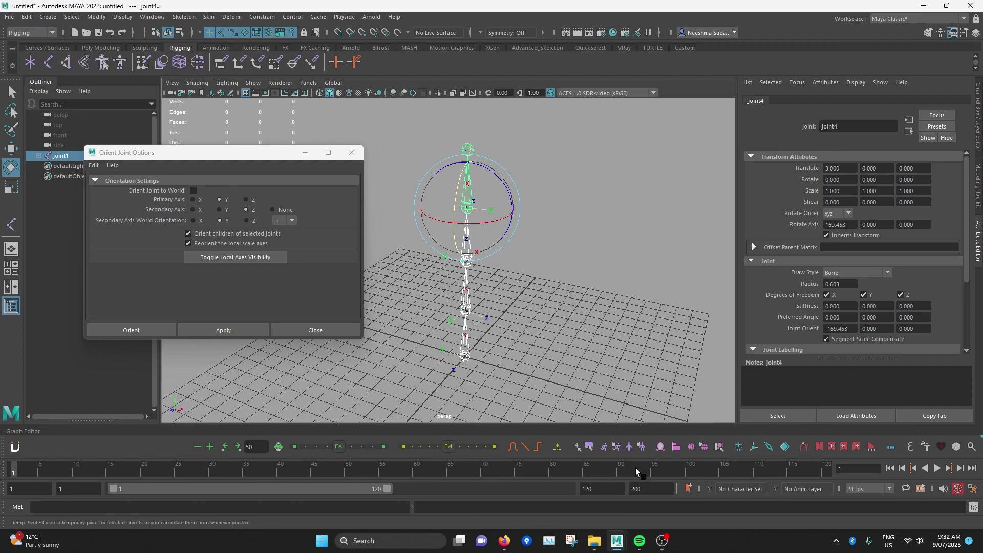
- Set the secondary axis world orientation to Z and orient the four selected joints with these settings
left_click_drag(199, 409, 208, 433, "alt")
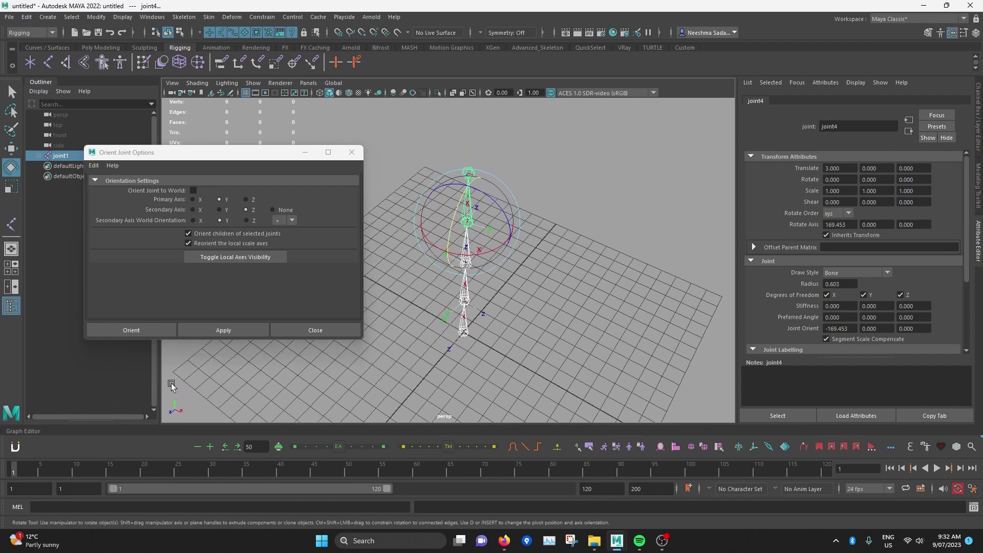
left_click_drag(204, 410, 221, 367, "alt")
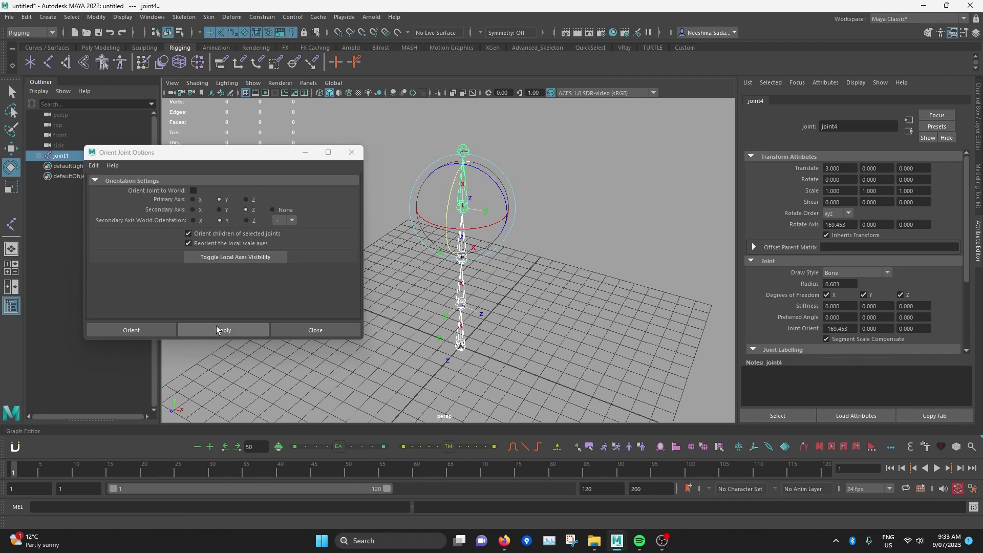
left_click_drag(253, 395, 264, 364, "alt")
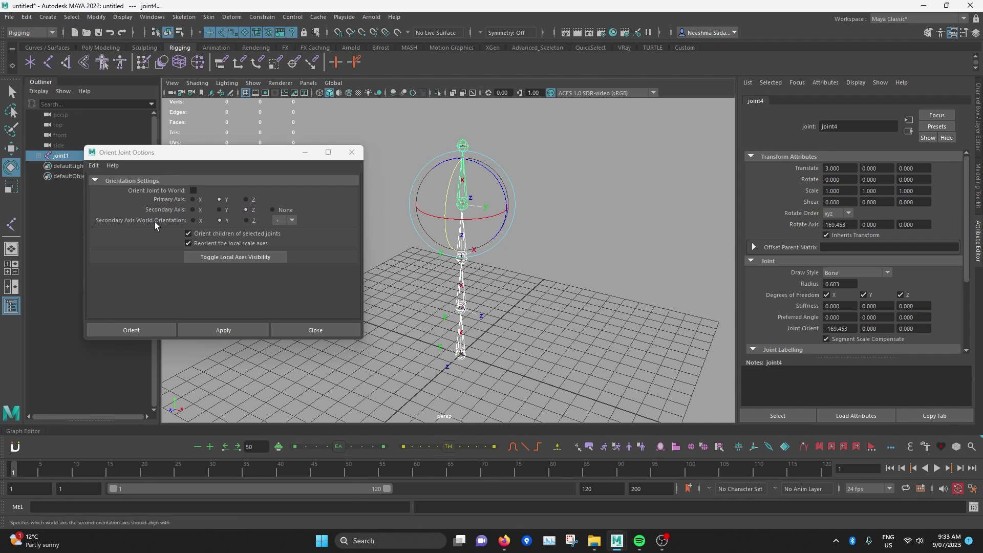
left_click(250, 221)
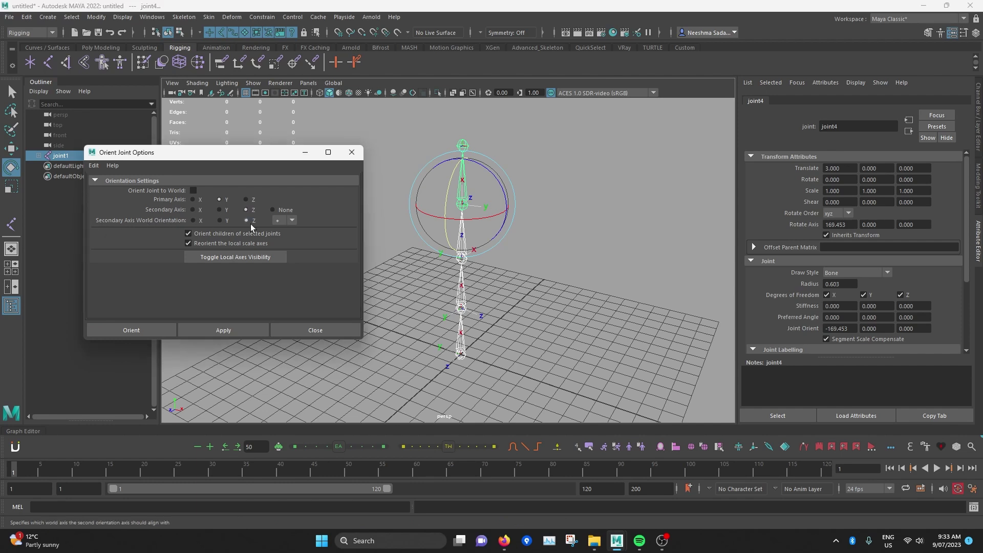
left_click_drag(483, 355, 488, 351, "alt")
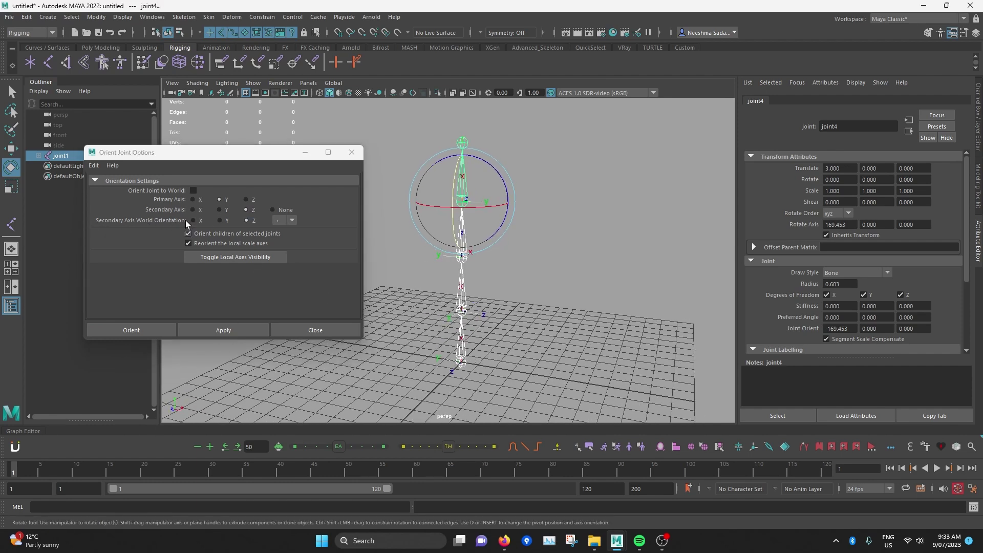
left_click_drag(515, 242, 463, 351, "alt")
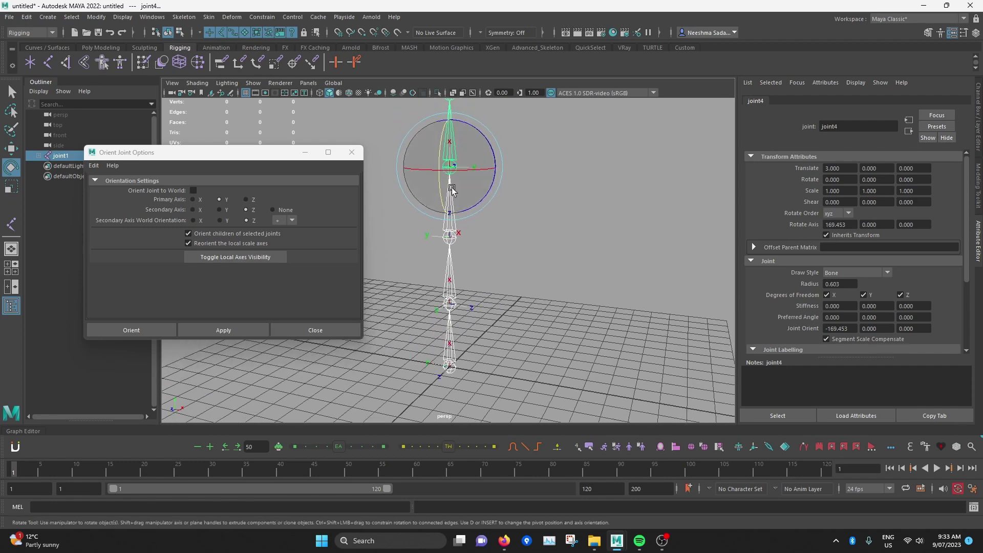
middle_click_drag(452, 205, 459, 238, "alt")
left_click_drag(492, 227, 442, 323, "alt")
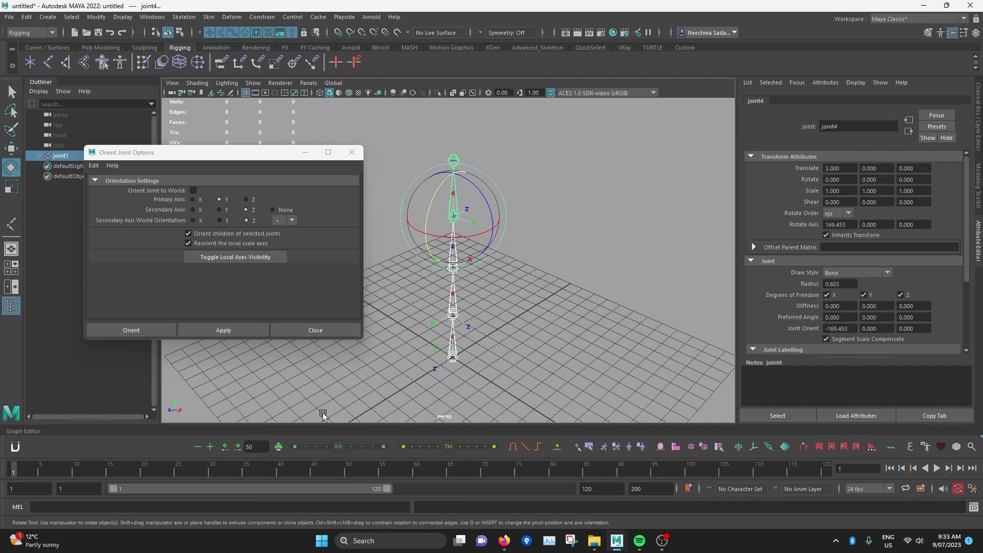
left_click_drag(480, 348, 486, 317, "alt")
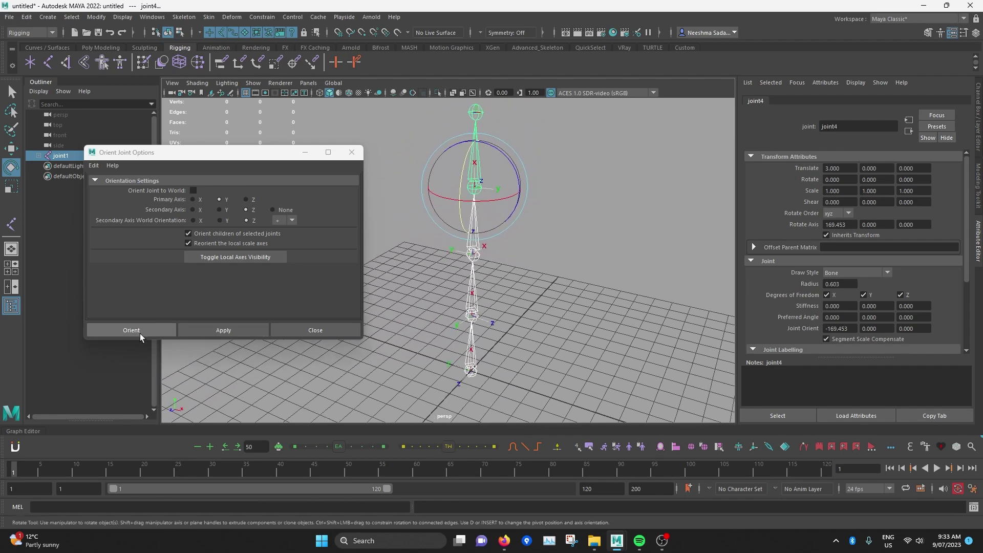
left_click(132, 331)
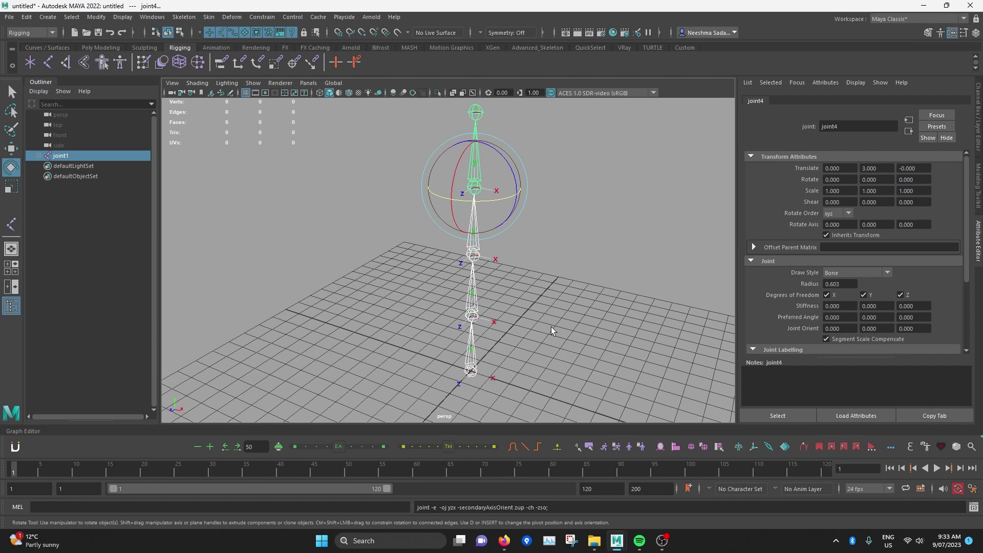
- Clear the selection and examine the local axis directions along the joint chain from several angles
left_click_drag(552, 328, 489, 375, "alt")
left_click(526, 303)
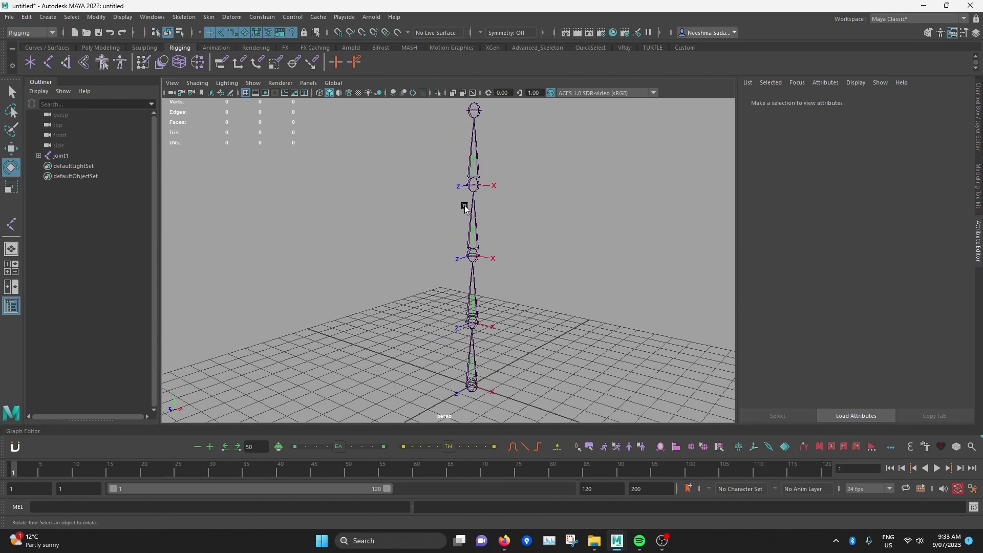
left_click_drag(465, 208, 440, 218, "alt")
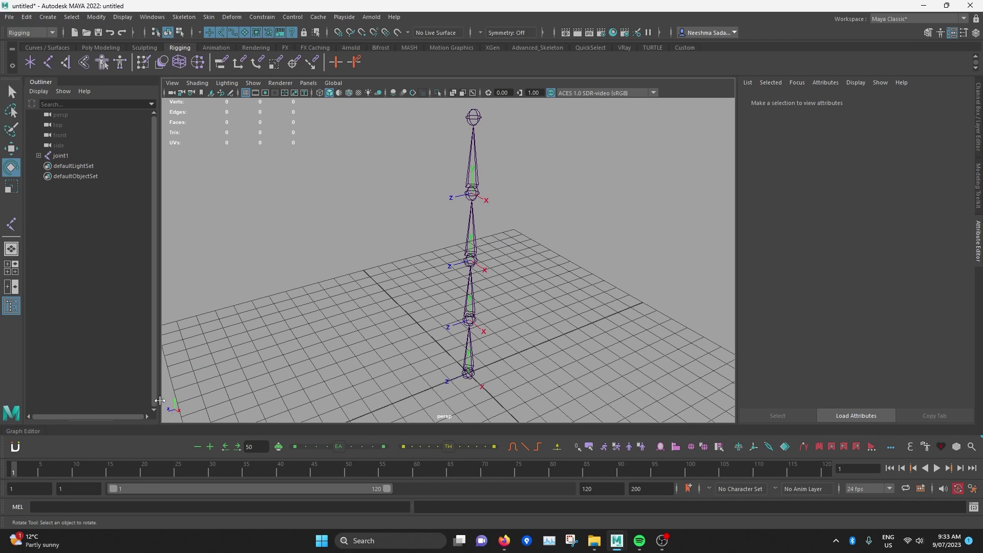
- Select the lower four joints of the chain together, starting from the base joint and working upward
left_click_drag(397, 346, 468, 343, "alt")
left_click(468, 342)
scroll(468, 339, "up", 2)
left_click(473, 306, "shift")
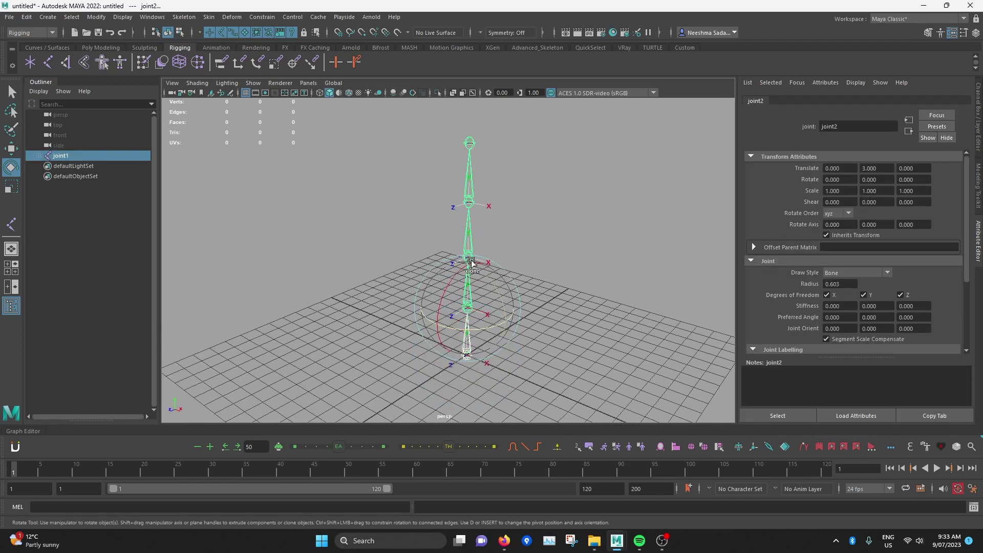
left_click(469, 260, "shift")
left_click(468, 181, "shift")
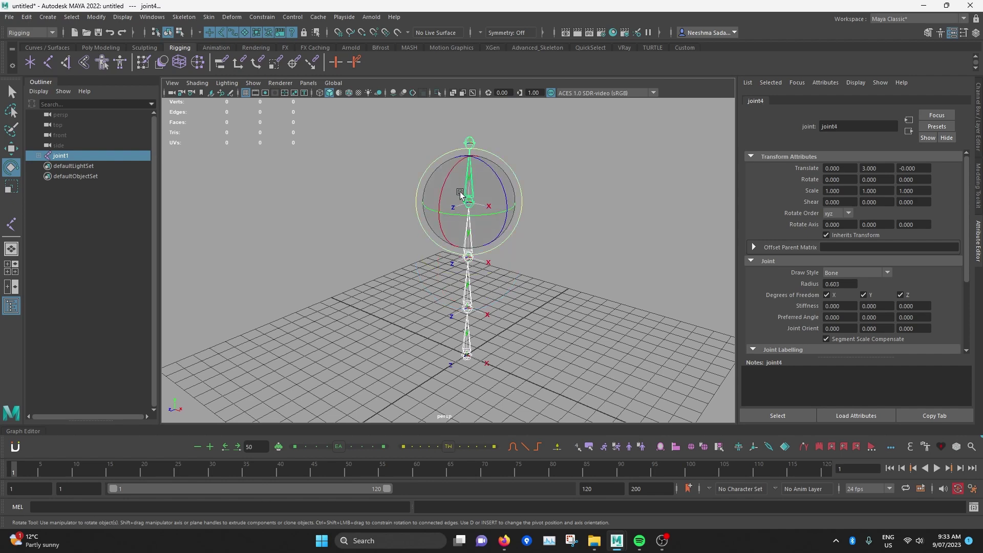
- Try rotating the selected joints about their local X, Z and Y axes in turn, undo each rotation, and clear the selection
left_click_drag(462, 197, 439, 200, "alt")
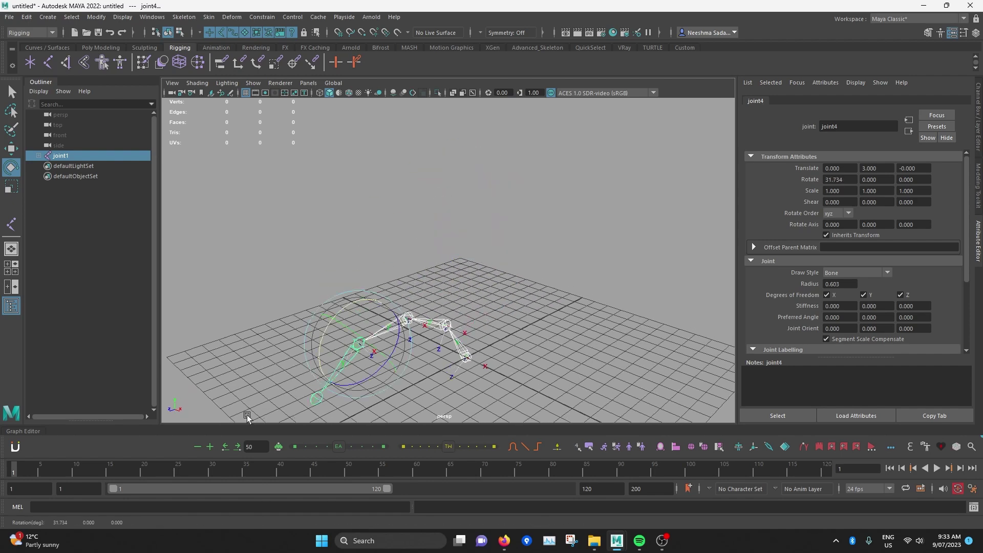
key("ctrl+z")
left_click_drag(463, 247, 523, 217, "alt")
left_click_drag(499, 171, 509, 241)
key("ctrl+z")
left_click_drag(476, 319, 517, 292, "alt")
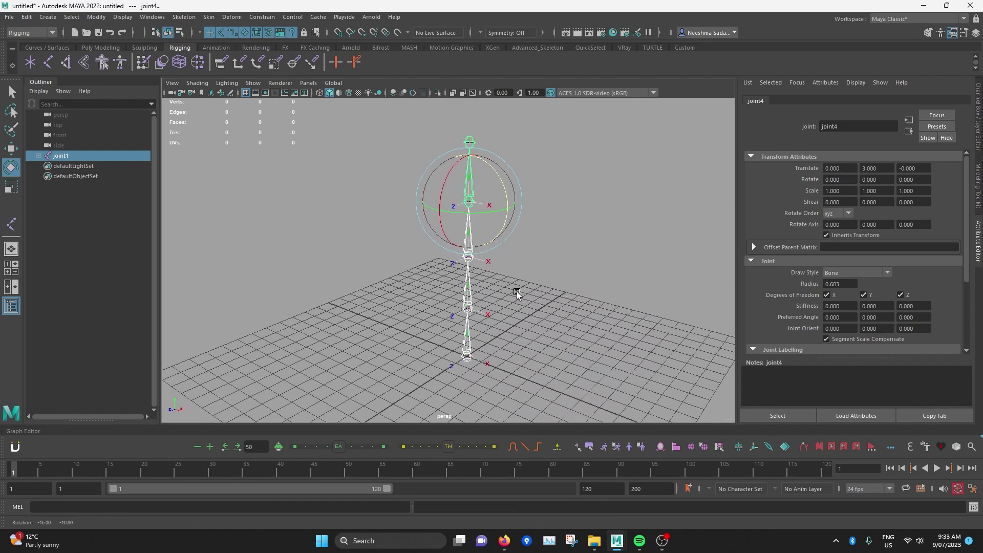
left_click_drag(433, 209, 486, 208)
key("ctrl+z")
left_click(530, 334)
left_click_drag(516, 327, 413, 334, "alt")
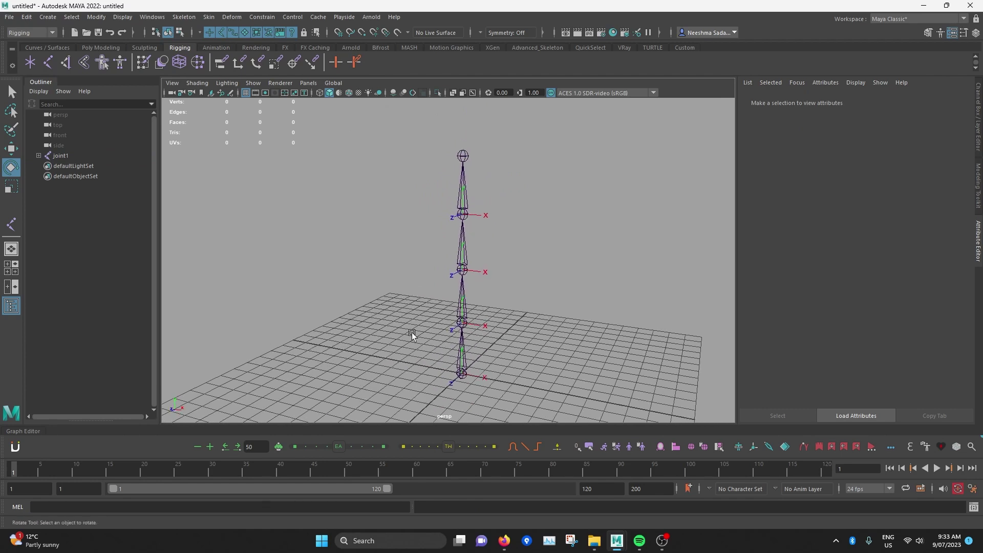